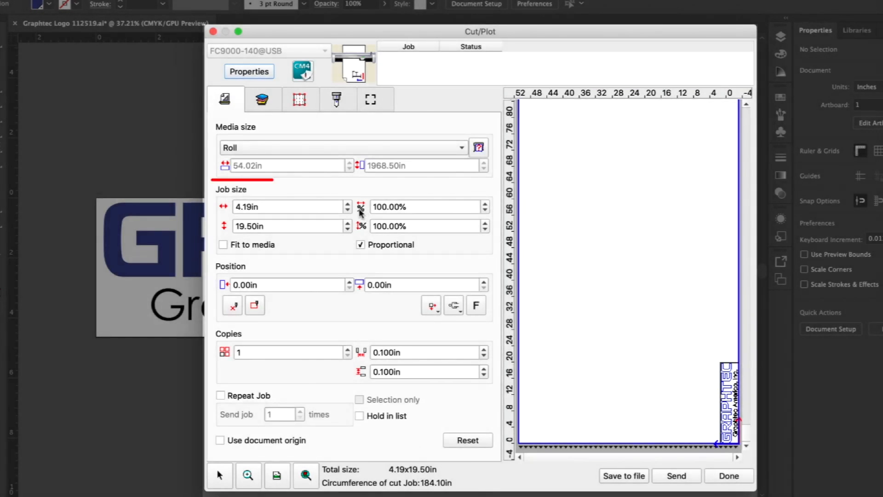
# Scale the job proportionally up to a width of 8.19 in and back down to 4.19 in
pyautogui.click(348, 204)
pyautogui.click(348, 204)
pyautogui.click(348, 204)
pyautogui.click(349, 204)
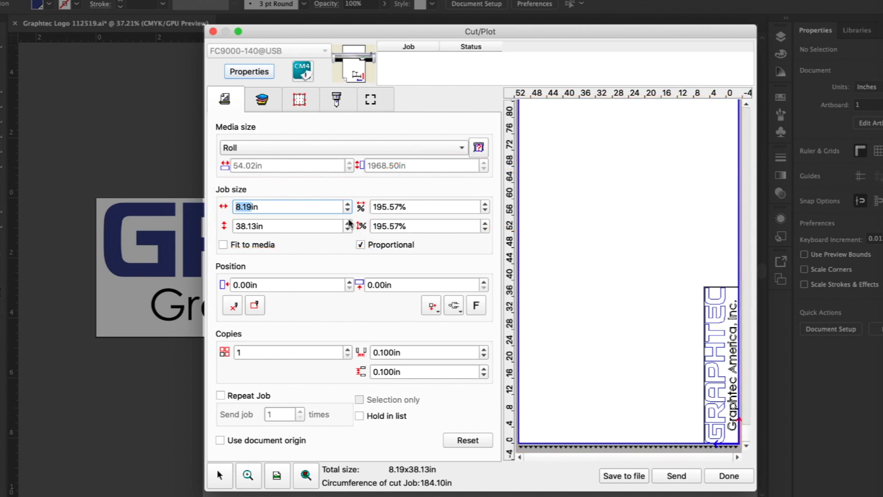
pyautogui.click(349, 211)
pyautogui.click(349, 210)
pyautogui.click(348, 210)
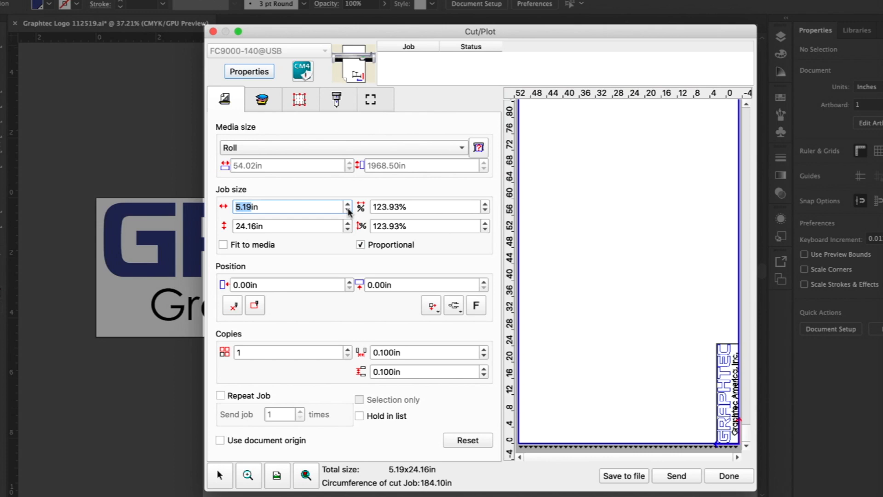
pyautogui.click(349, 210)
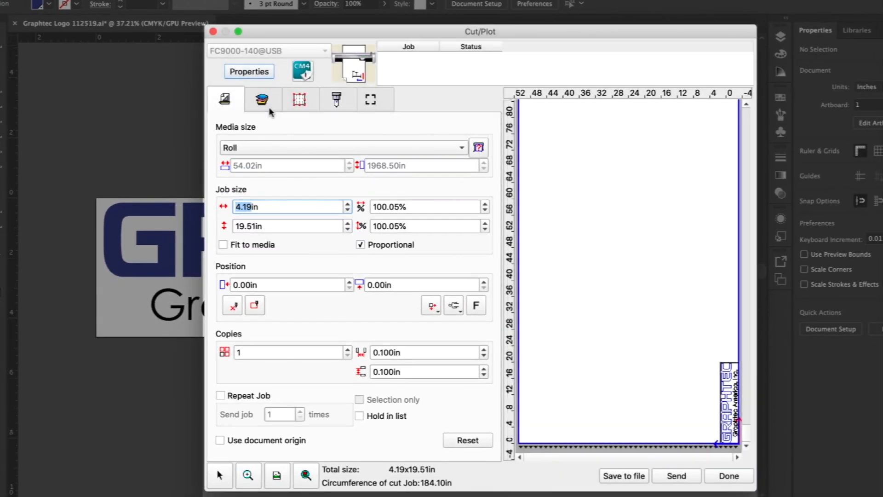
# Organize the job's cutting output by color and switch the PANTONE 2748 M output off and on again
pyautogui.click(261, 100)
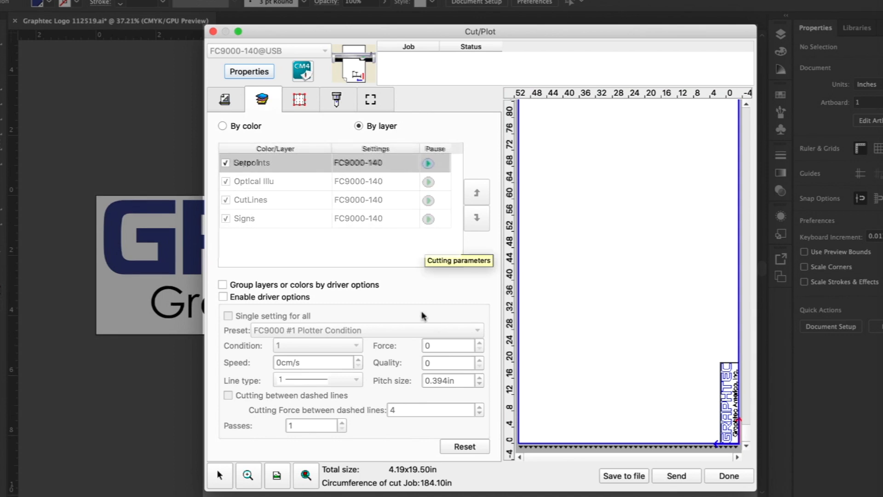
pyautogui.click(223, 126)
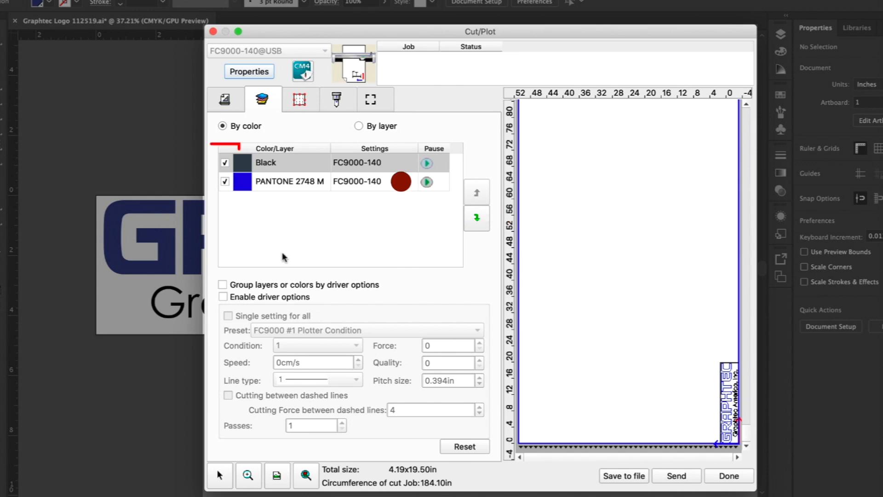
pyautogui.click(225, 182)
pyautogui.click(225, 182)
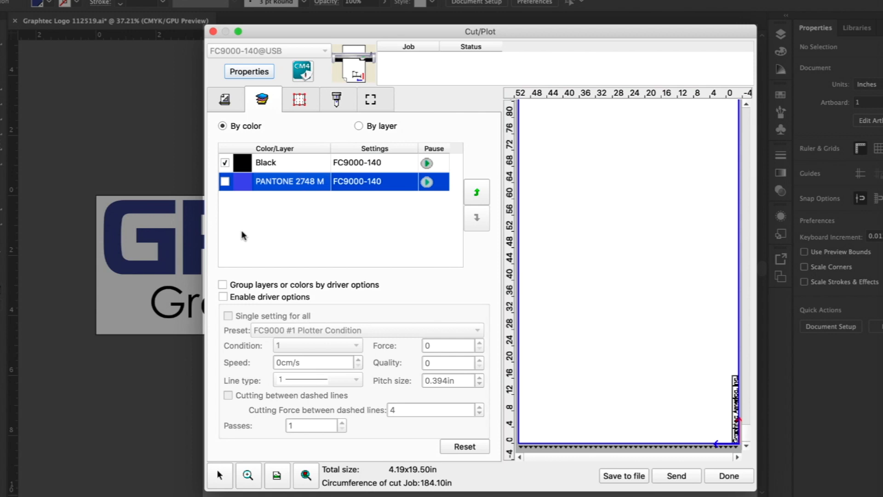
# Switch the Black output off and on again, and return the cutting output to sorting by layer
pyautogui.click(225, 164)
pyautogui.click(225, 163)
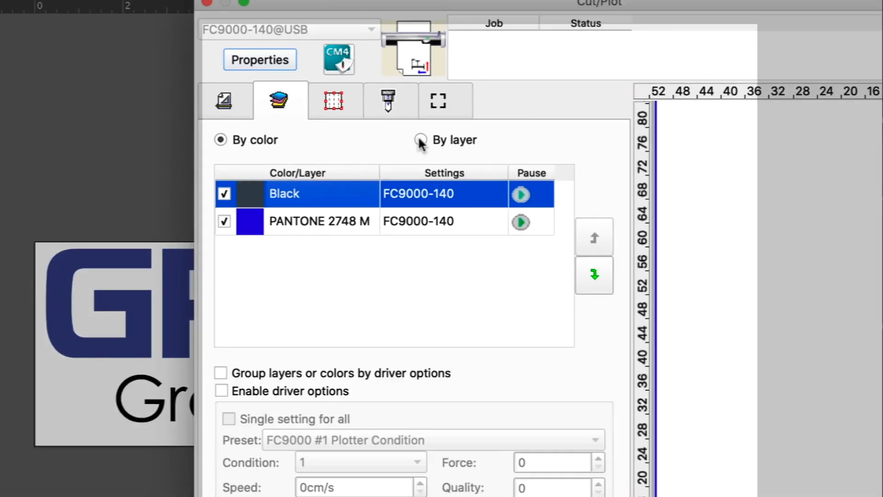
pyautogui.click(502, 158)
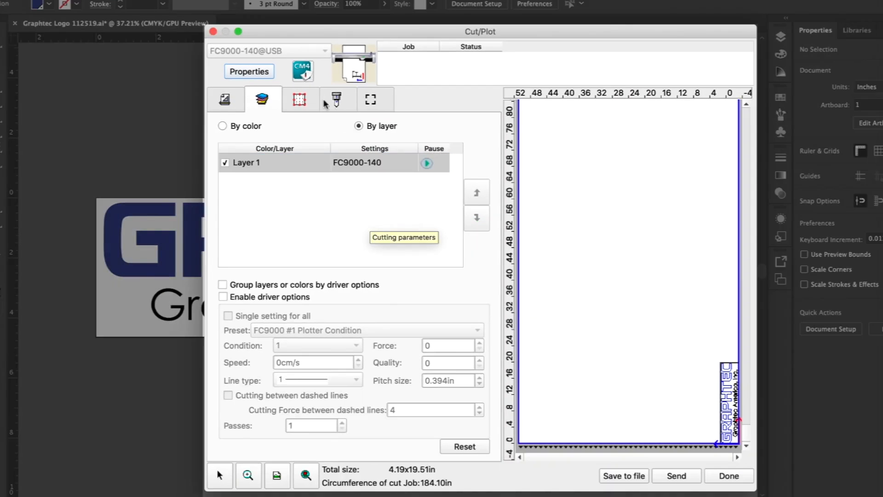
# Split the logo panel into two tiles, the first 10.10 in long, and reset the tiling to a single tile
pyautogui.click(301, 100)
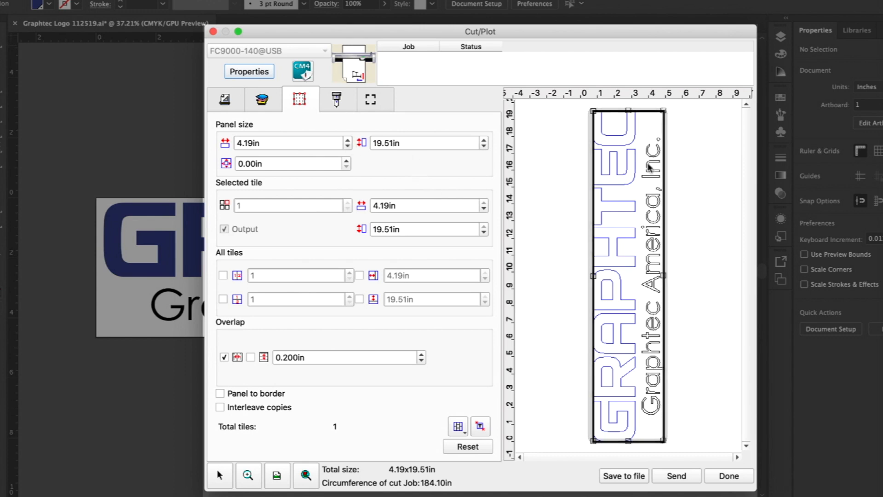
pyautogui.click(634, 128)
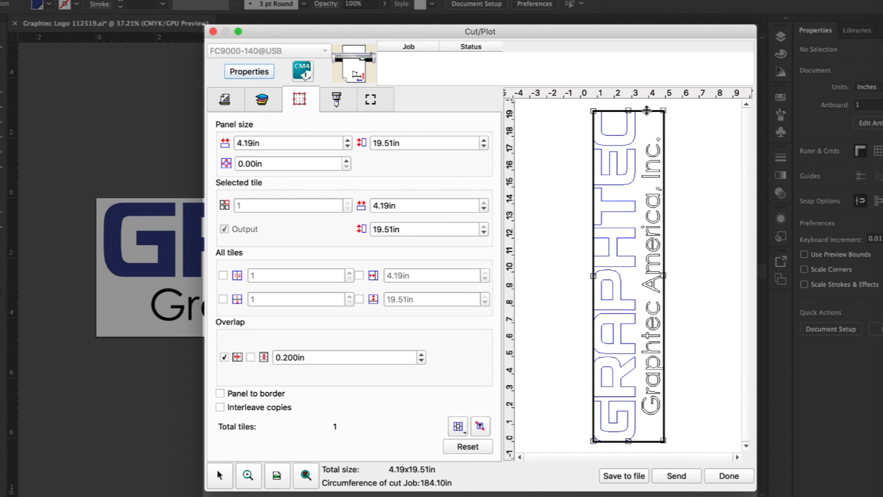
pyautogui.moveTo(648, 112); pyautogui.dragTo(651, 270)
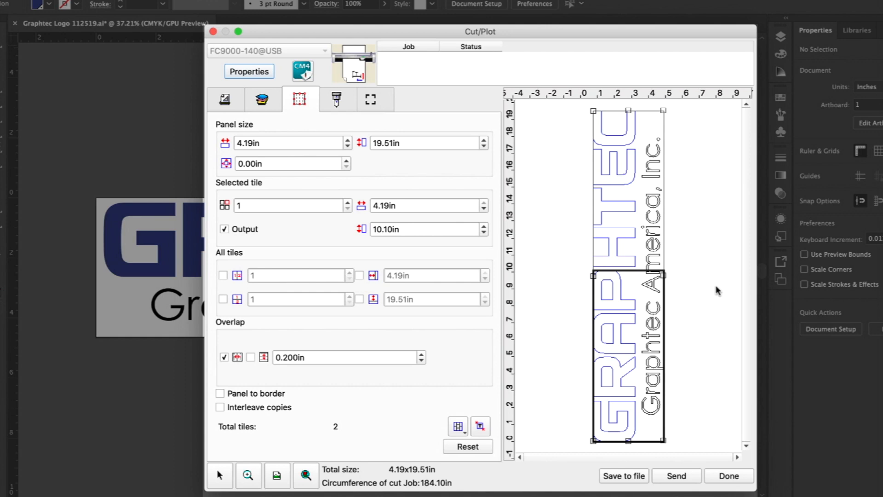
pyautogui.click(638, 225)
pyautogui.click(637, 225)
pyautogui.click(481, 427)
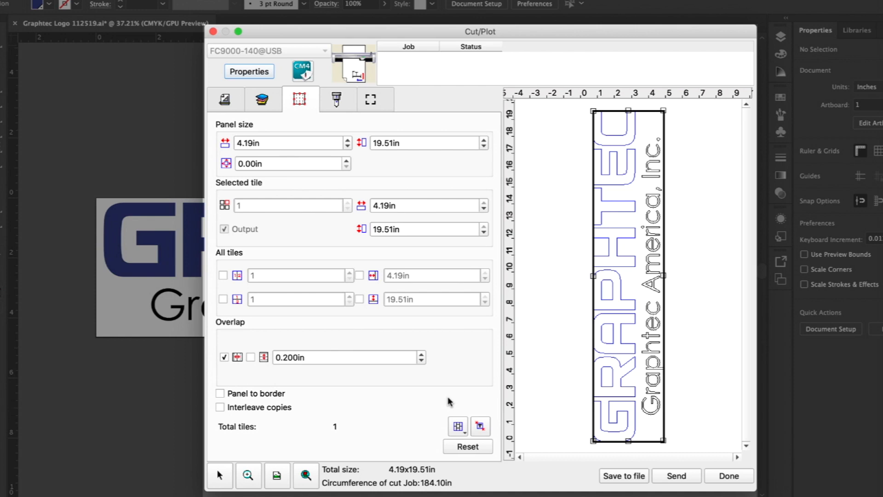
# Scale the whole job proportionally to 1500%
pyautogui.click(225, 103)
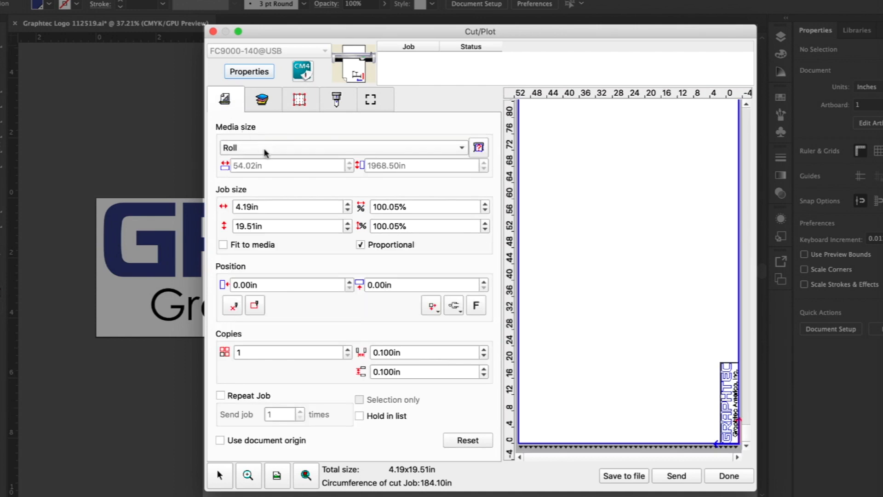
pyautogui.moveTo(410, 208); pyautogui.dragTo(341, 206)
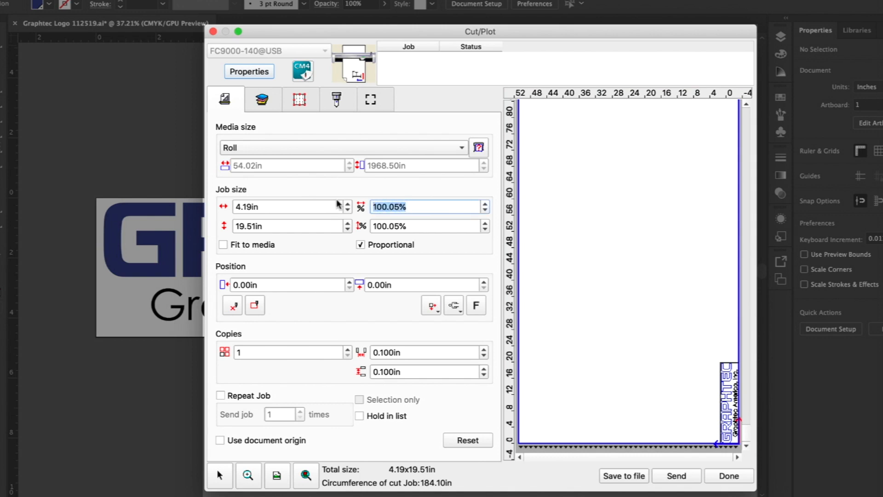
pyautogui.click(378, 207)
pyautogui.write('5')
pyautogui.moveTo(399, 208); pyautogui.dragTo(404, 207)
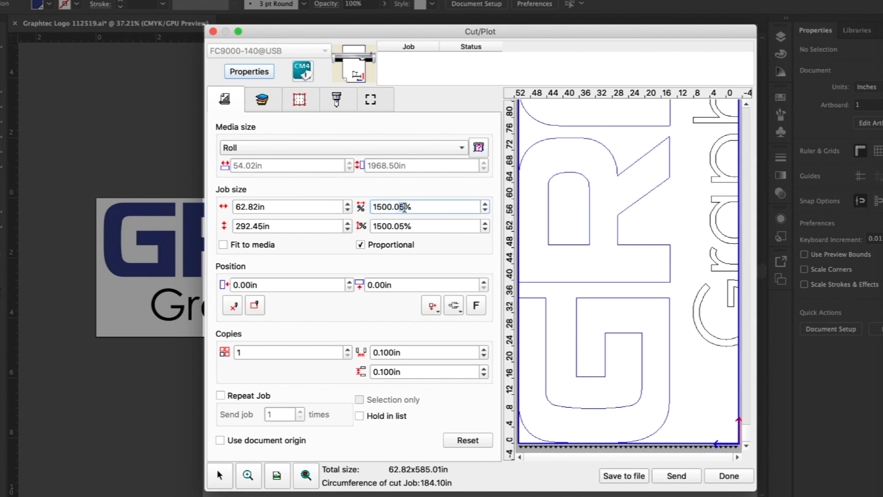
pyautogui.write('0')
# Divide the enlarged logo panel manually into four tiles, the first 39.70 in by 152.58 in, and reset the tiling
pyautogui.click(298, 101)
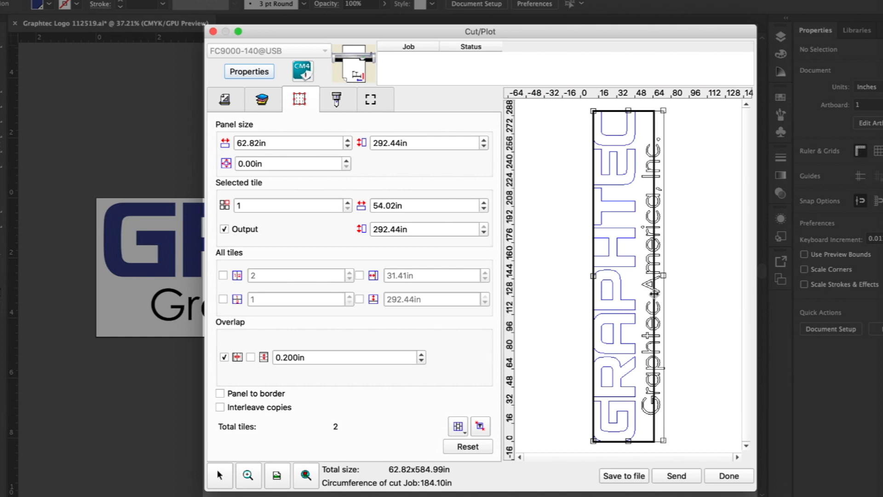
pyautogui.moveTo(653, 294); pyautogui.dragTo(638, 293)
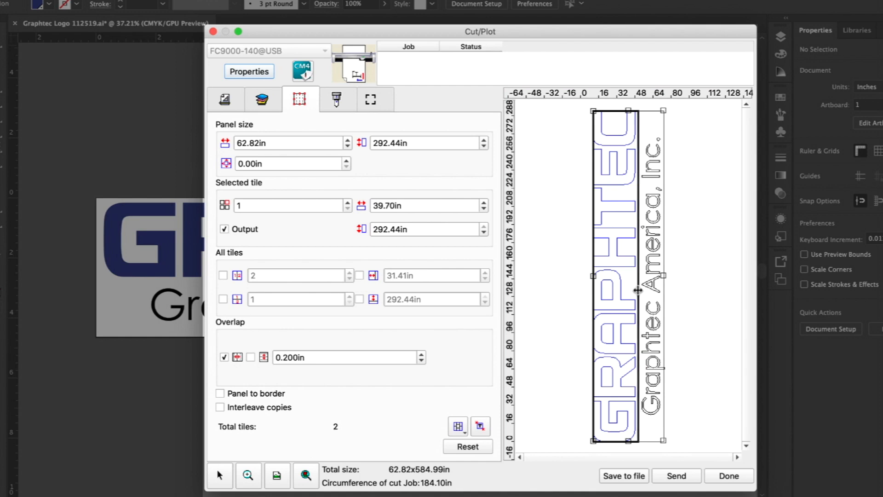
pyautogui.moveTo(614, 109); pyautogui.dragTo(605, 269)
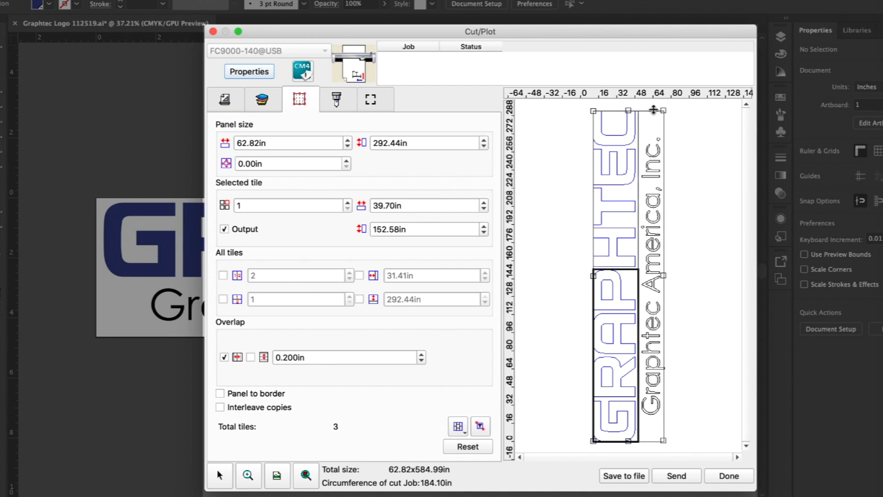
pyautogui.moveTo(654, 111); pyautogui.dragTo(651, 181)
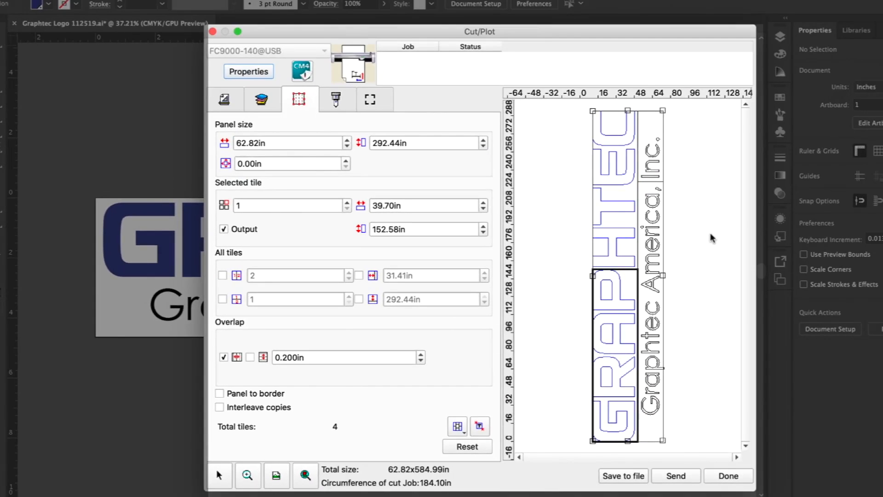
pyautogui.click(481, 427)
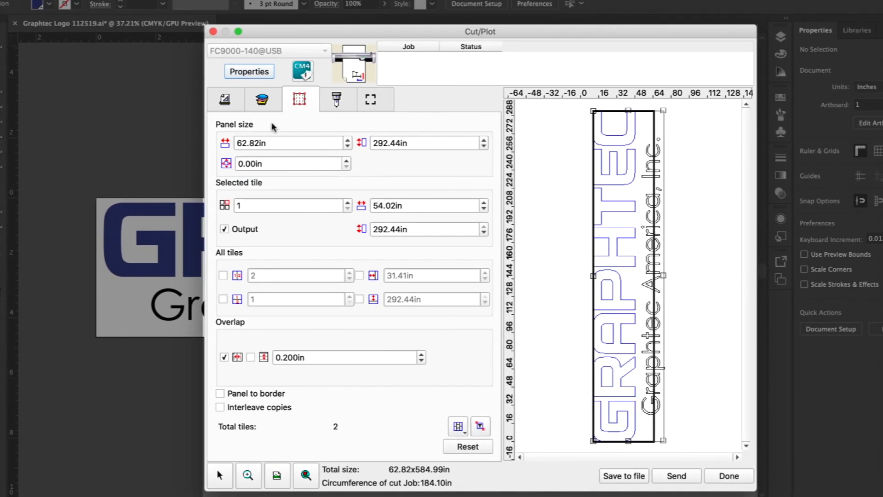
# Set the proportional job scale to 100%
pyautogui.click(236, 105)
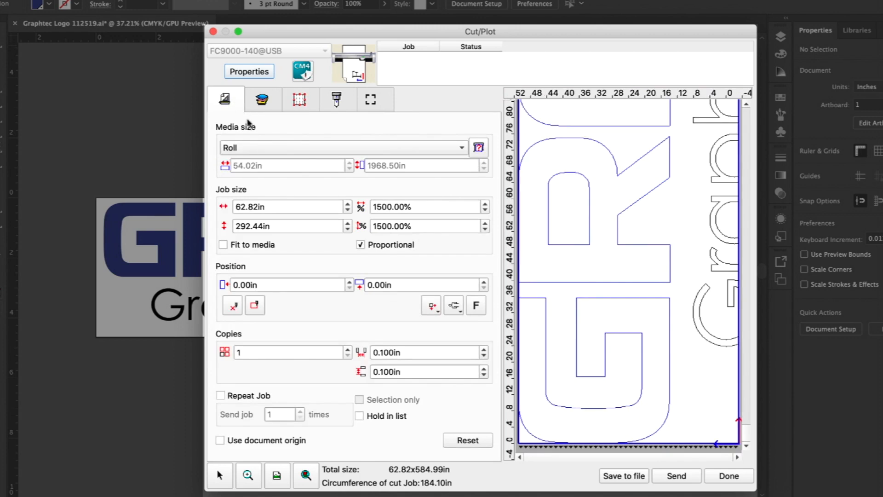
pyautogui.click(373, 207)
pyautogui.moveTo(373, 206); pyautogui.dragTo(413, 206)
pyautogui.write('100')
pyautogui.press('Return')
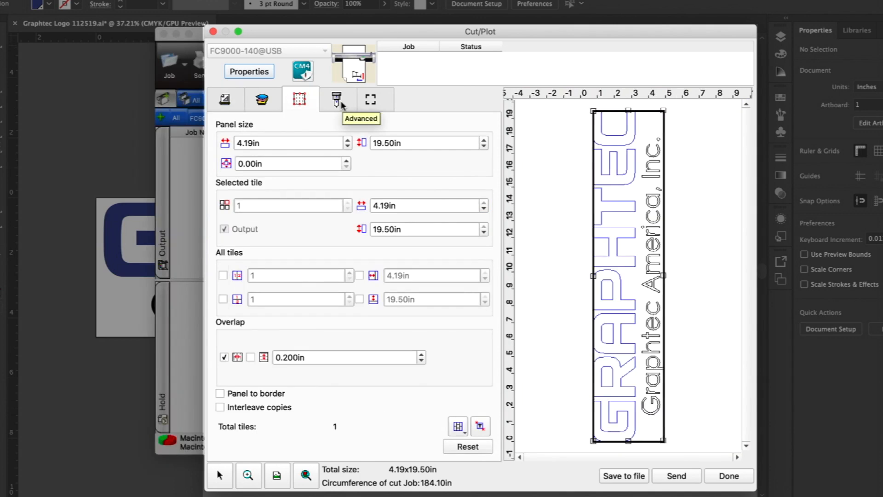
# Enable a weed border around the job and try out the horizontal and vertical weed lines
pyautogui.click(337, 100)
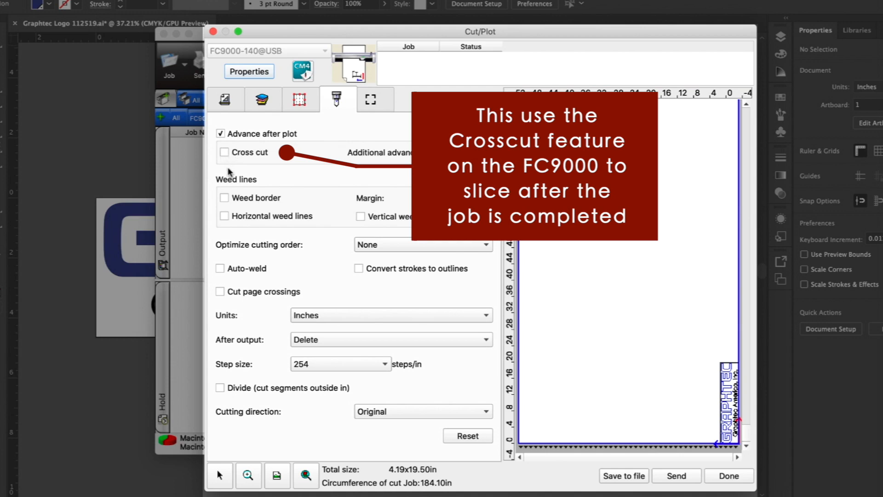
pyautogui.click(225, 198)
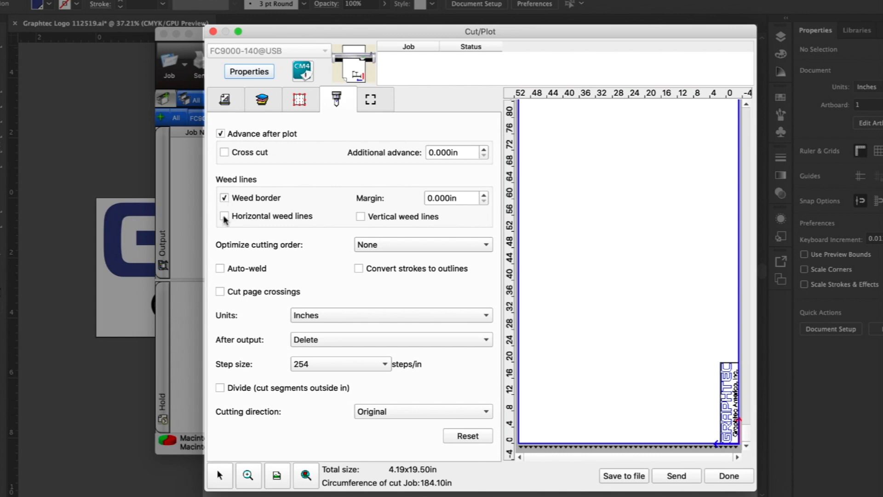
pyautogui.click(224, 216)
pyautogui.click(360, 218)
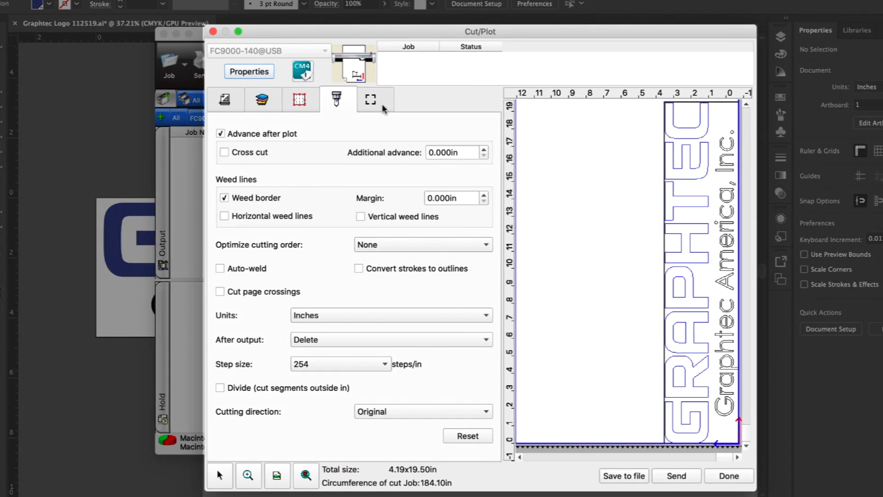
# Check the registration mark settings, and set a user-defined media size of 53.00 in by 1073.00 in
pyautogui.click(382, 105)
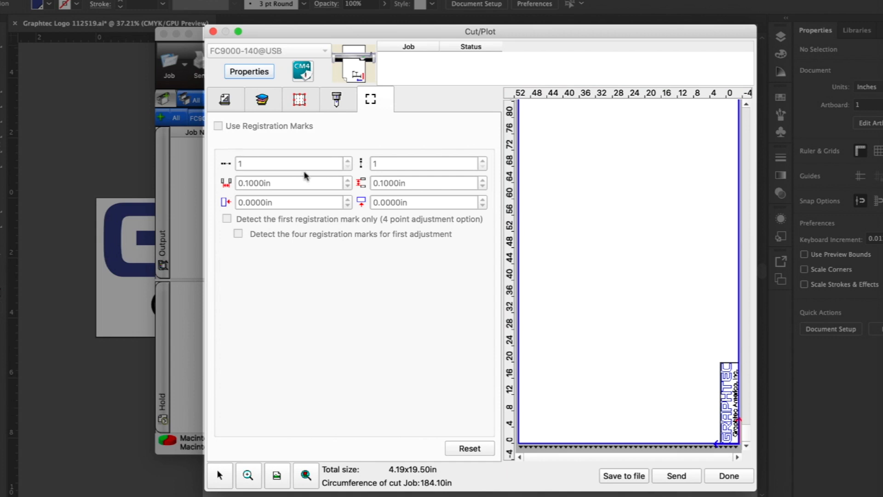
pyautogui.click(229, 102)
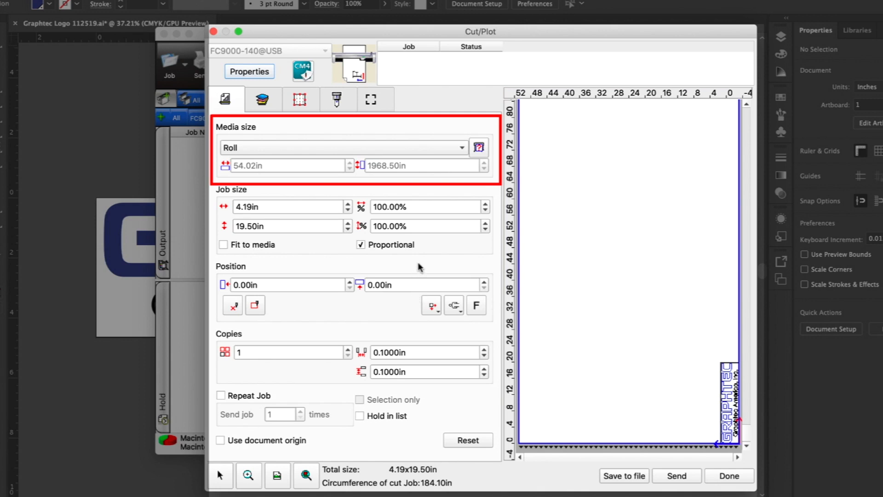
pyautogui.click(464, 148)
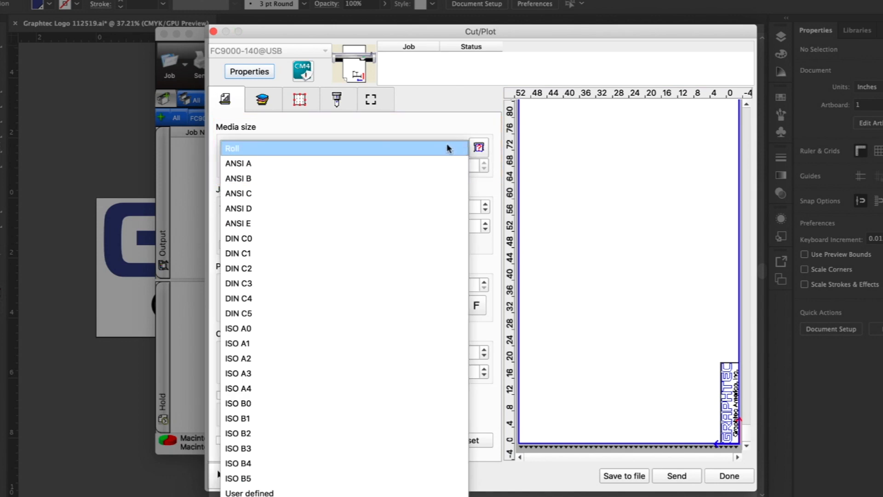
pyautogui.click(447, 144)
pyautogui.click(464, 148)
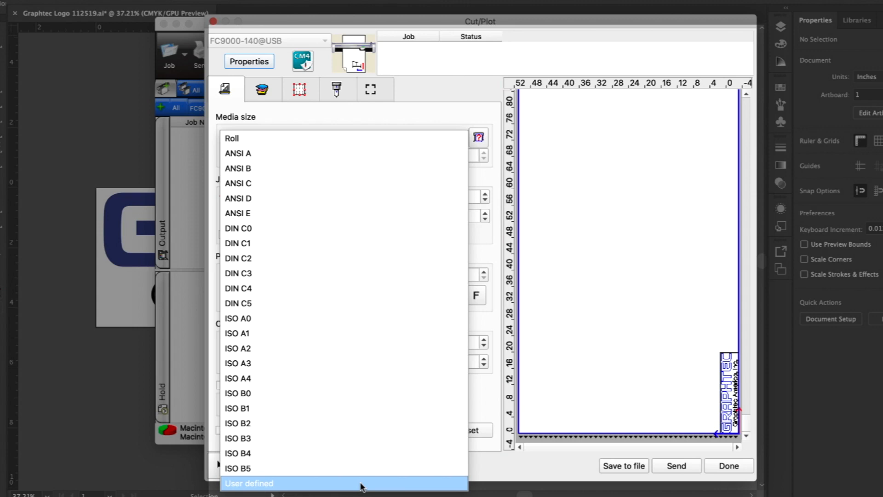
pyautogui.click(361, 484)
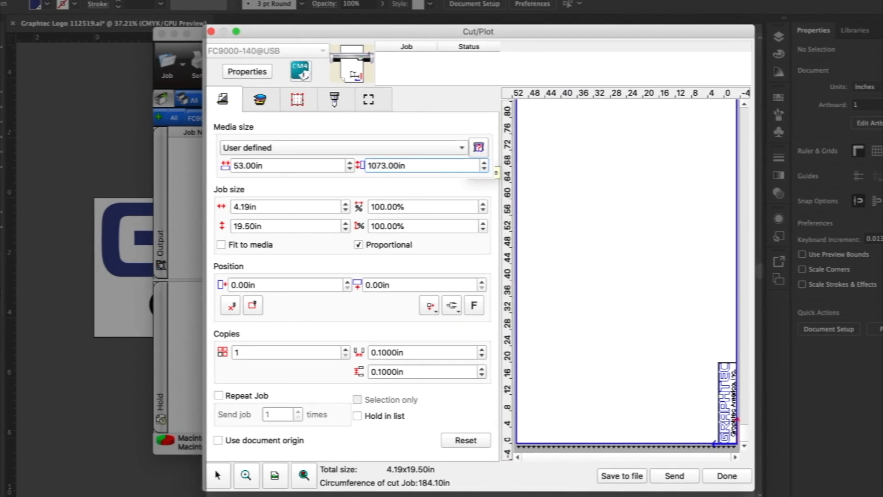
pyautogui.press('Tab')
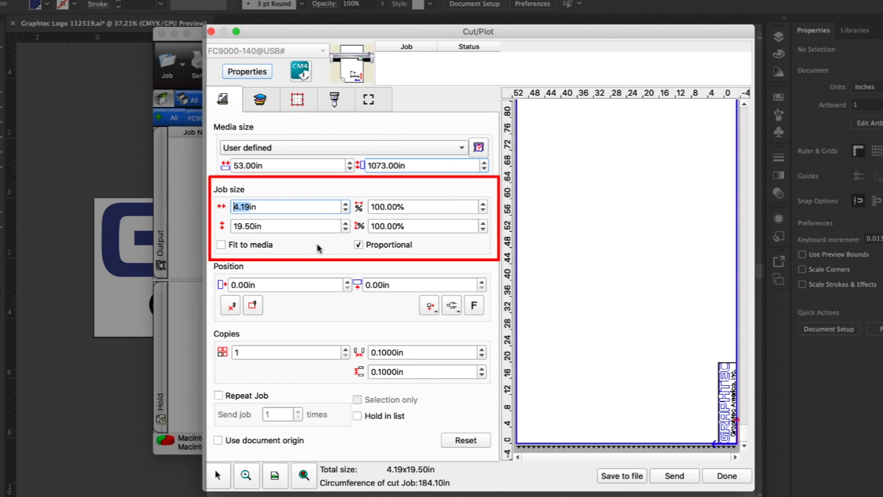
# Increase the proportional job scale to 113.05%
pyautogui.click(483, 203)
pyautogui.click(483, 204)
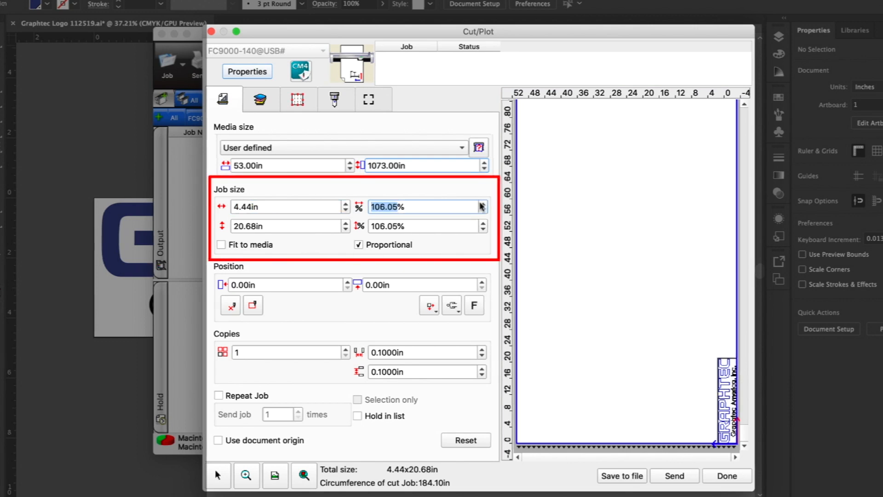
pyautogui.click(482, 204)
pyautogui.click(482, 204)
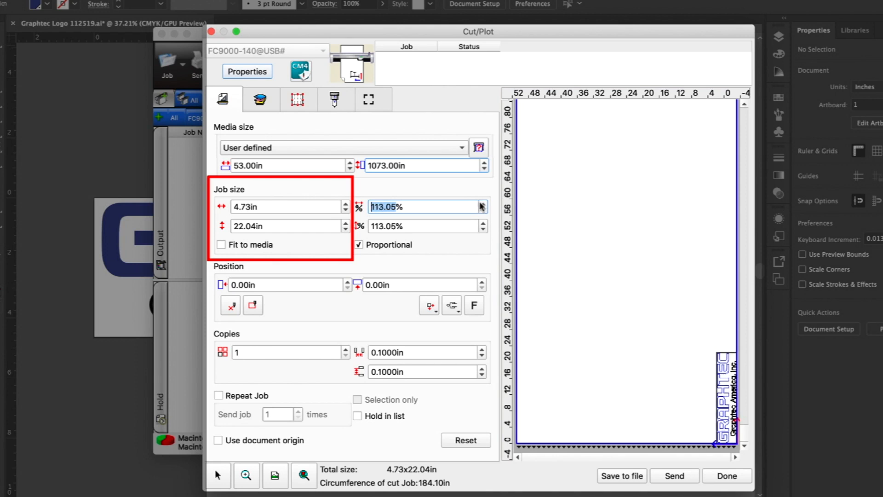
# Lower the job scale again and set it to exactly 100% with proportions kept
pyautogui.click(481, 209)
pyautogui.click(483, 210)
pyautogui.click(483, 210)
pyautogui.click(483, 210)
pyautogui.click(482, 210)
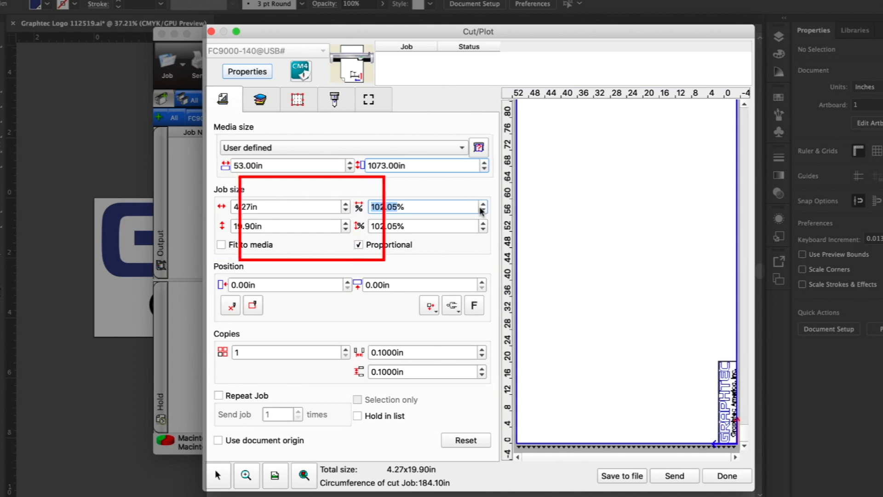
pyautogui.click(482, 210)
pyautogui.click(483, 209)
pyautogui.click(482, 210)
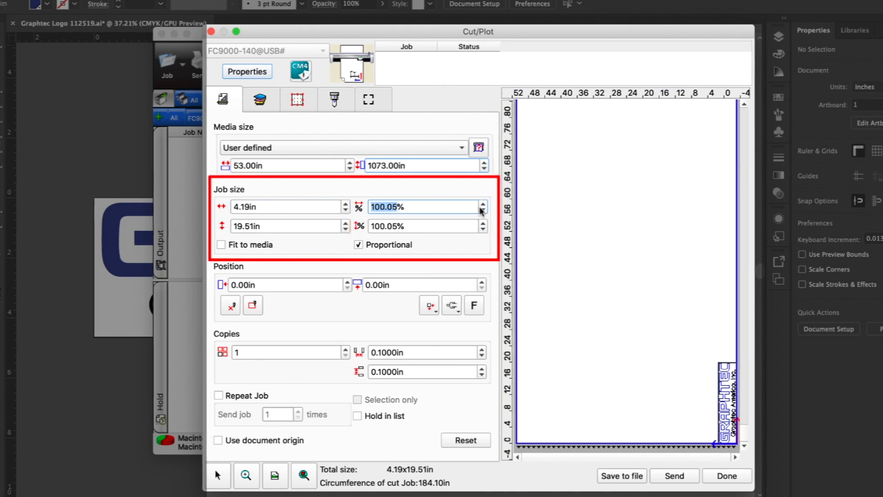
pyautogui.moveTo(398, 207); pyautogui.dragTo(368, 208)
pyautogui.write('100')
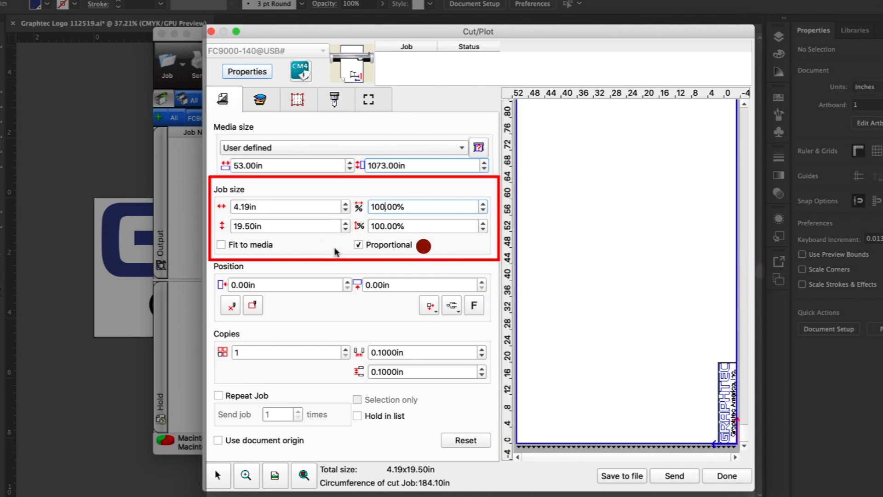
# Try widening the job to 7.19 in with proportional scaling off, return it to 4.19 in, and try out Fit to media
pyautogui.click(360, 246)
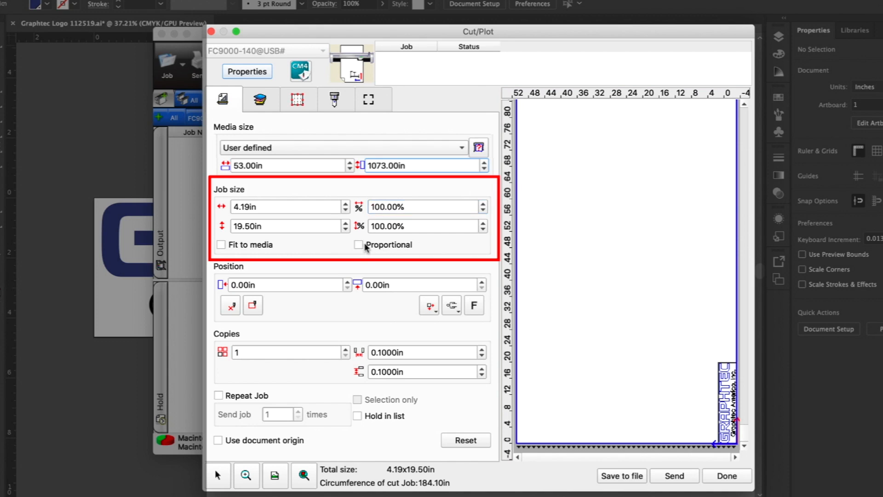
pyautogui.click(346, 203)
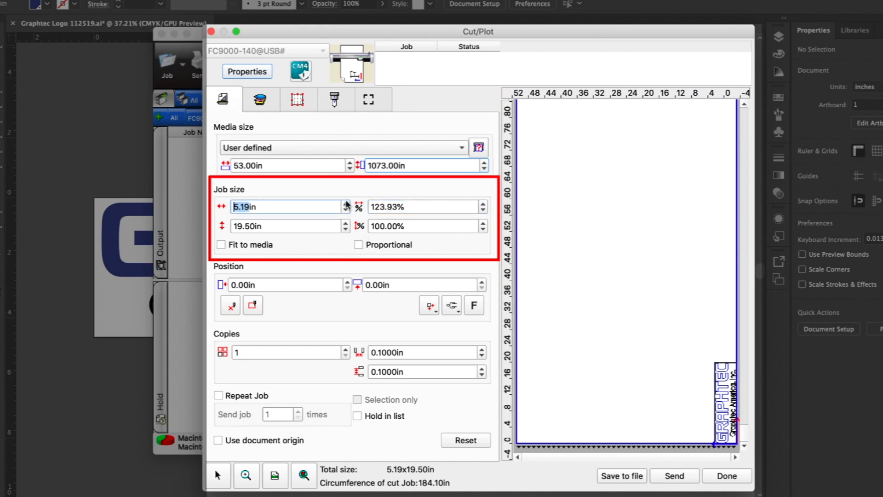
pyautogui.click(346, 203)
pyautogui.click(345, 204)
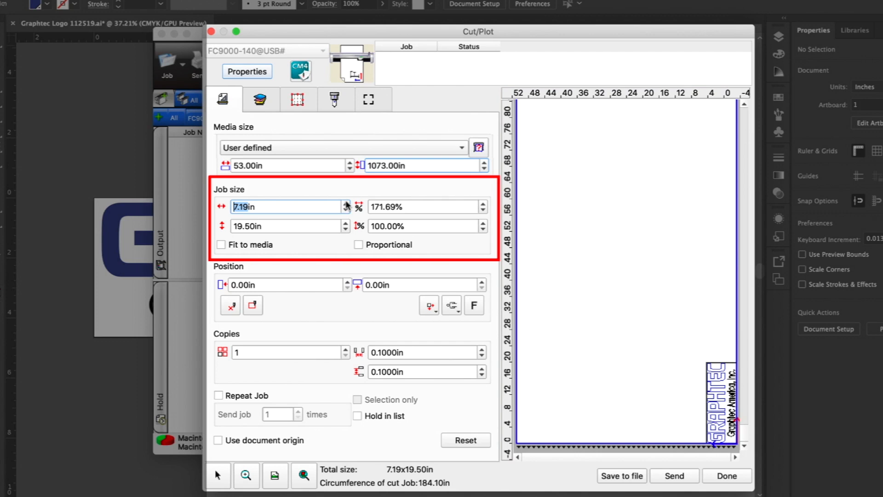
pyautogui.click(346, 210)
pyautogui.click(346, 209)
pyautogui.click(346, 210)
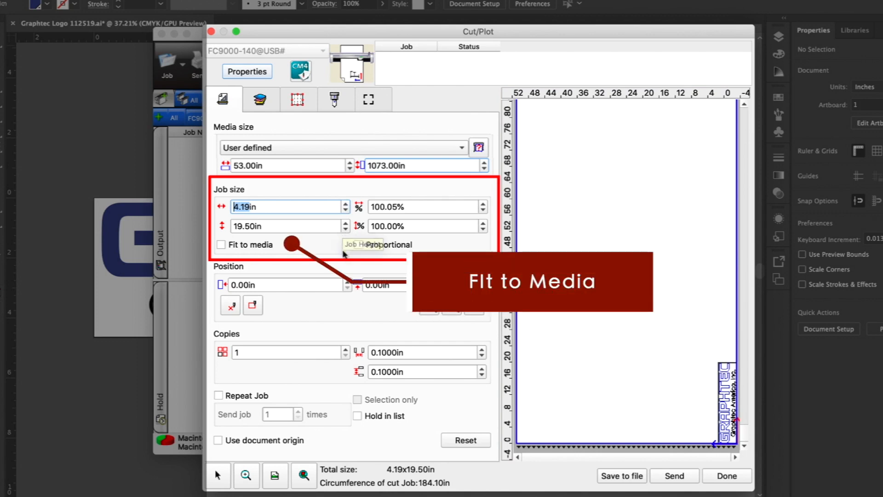
pyautogui.click(221, 244)
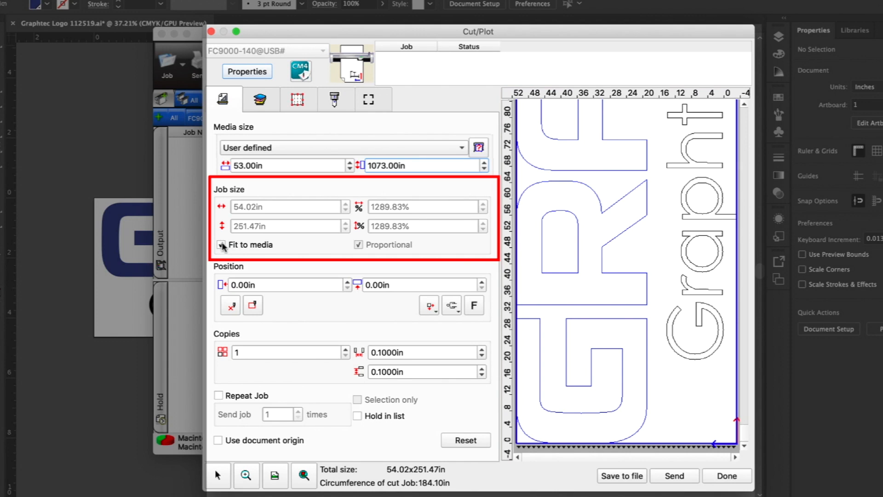
pyautogui.click(221, 245)
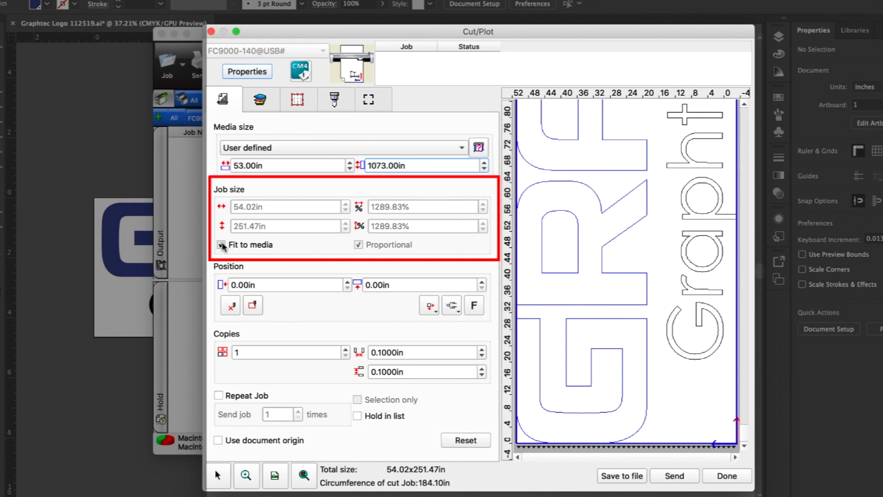
# Try out the horizontal and vertical position offsets, each to at least 2.00 in, and return both to 0.00 in
pyautogui.click(348, 282)
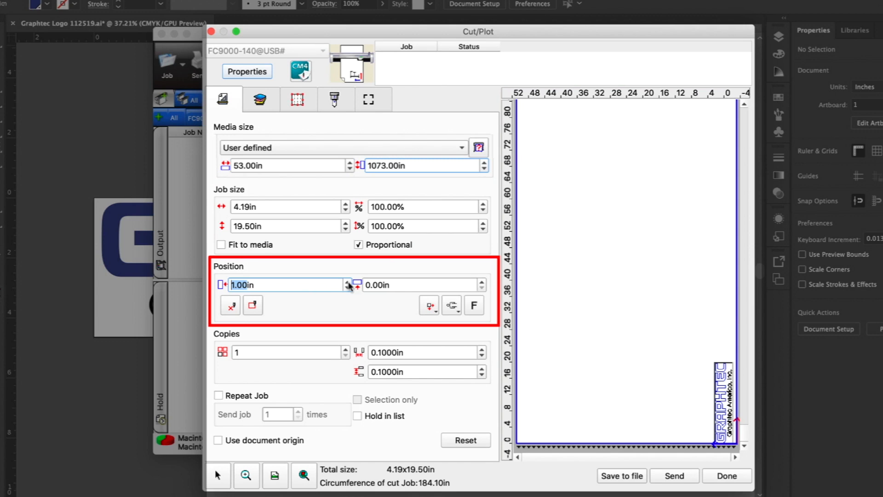
pyautogui.click(349, 283)
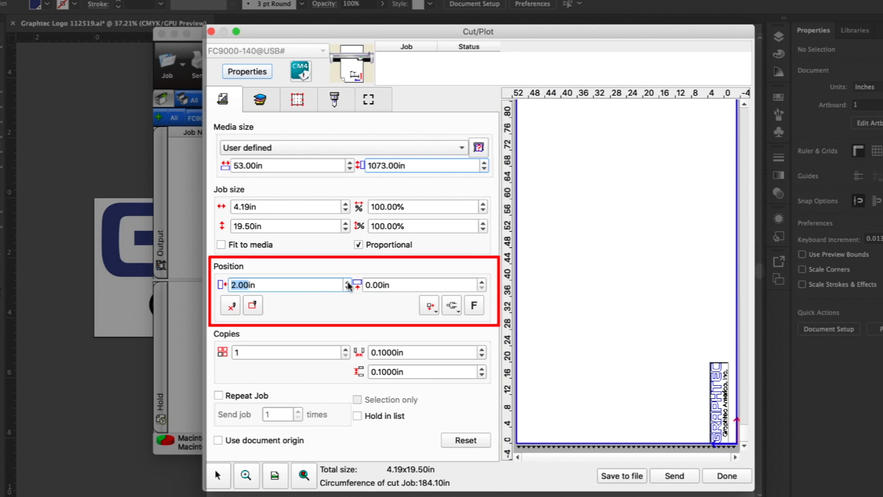
pyautogui.click(348, 282)
pyautogui.click(348, 288)
pyautogui.click(348, 288)
pyautogui.click(348, 289)
pyautogui.click(482, 282)
pyautogui.click(482, 282)
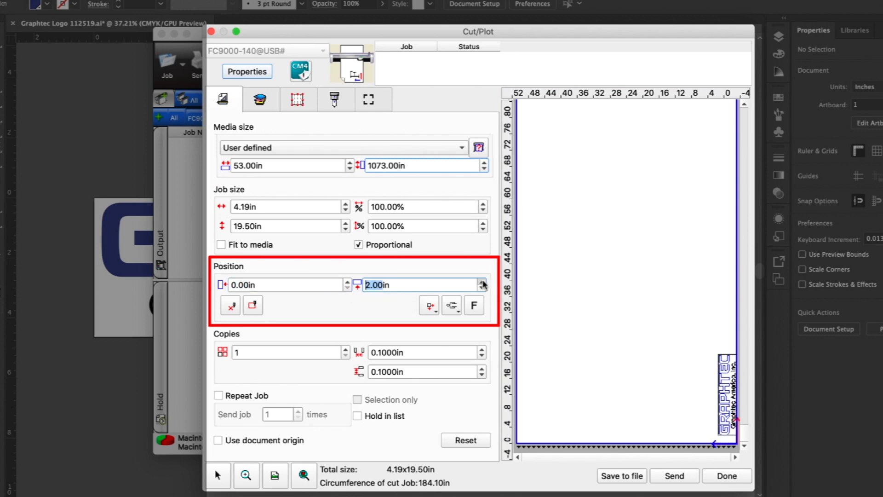
pyautogui.click(483, 288)
pyautogui.click(482, 288)
# Enable moving the job in the preview, shift it to about 19.49 in across the media, and move it back to the origin
pyautogui.moveTo(726, 408)
pyautogui.mouseDown()
pyautogui.moveTo(647, 414)
pyautogui.moveTo(731, 419)
pyautogui.mouseUp()
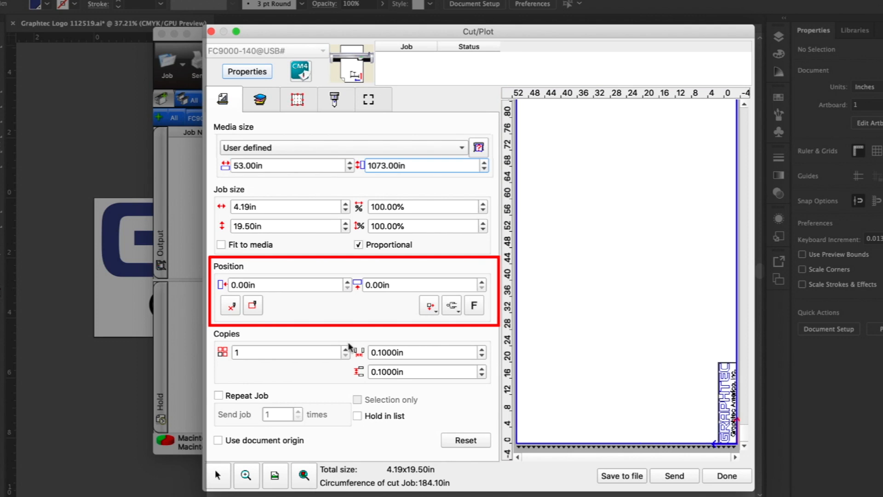
pyautogui.click(230, 306)
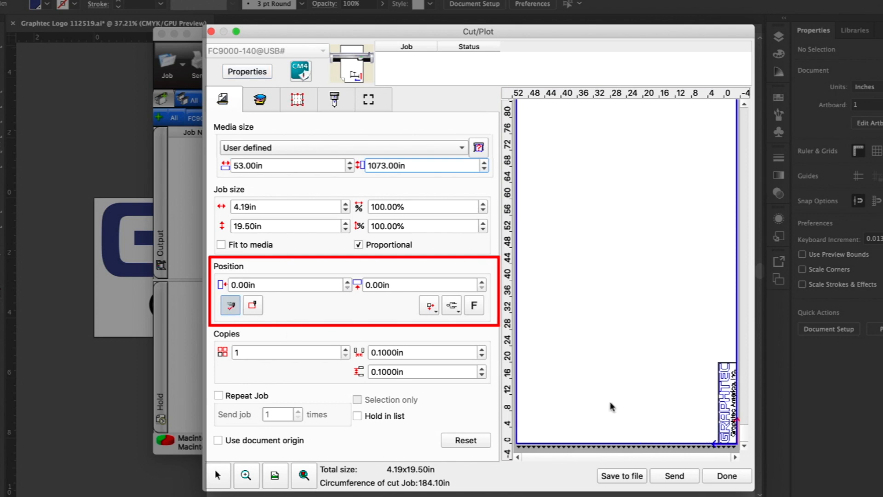
pyautogui.moveTo(721, 420); pyautogui.dragTo(644, 421)
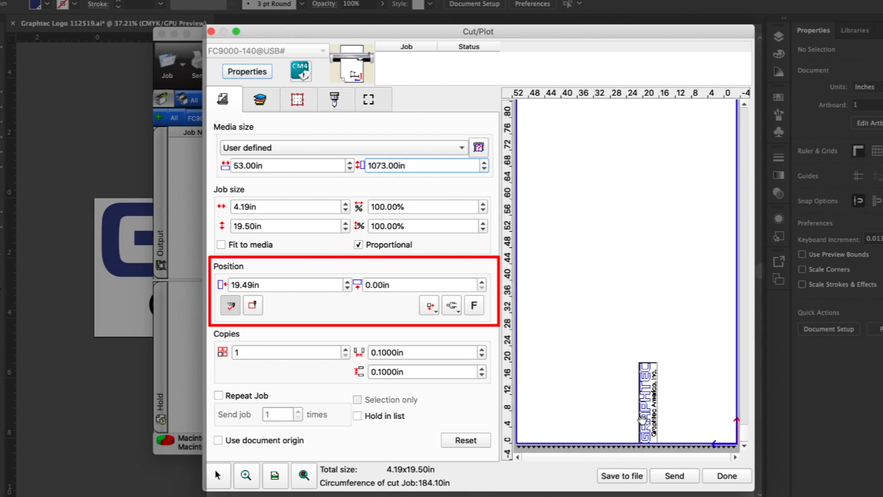
pyautogui.moveTo(645, 420); pyautogui.dragTo(677, 423)
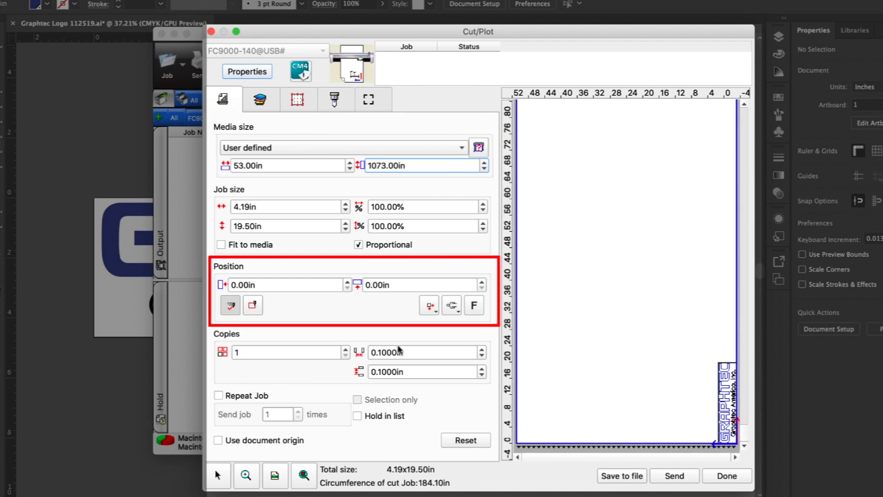
pyautogui.click(254, 307)
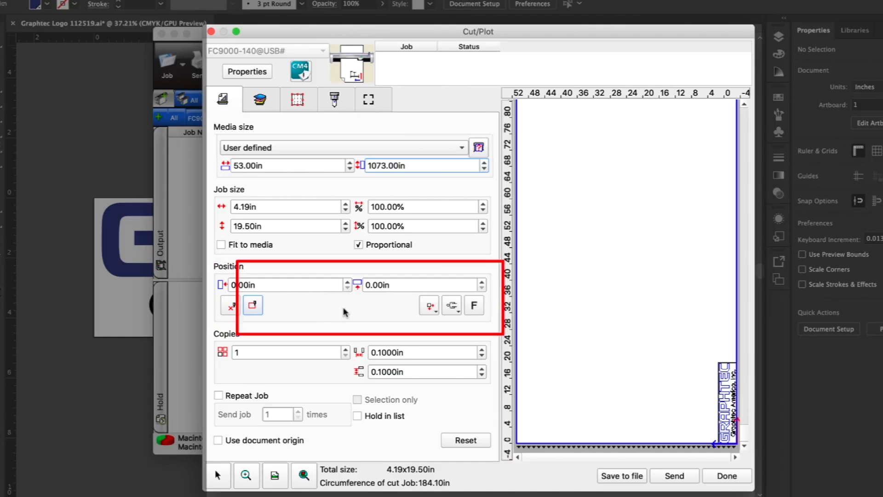
# Try aligning the job centered across the media, centered both ways, and at the far edge, and return it to the origin alignment
pyautogui.click(430, 306)
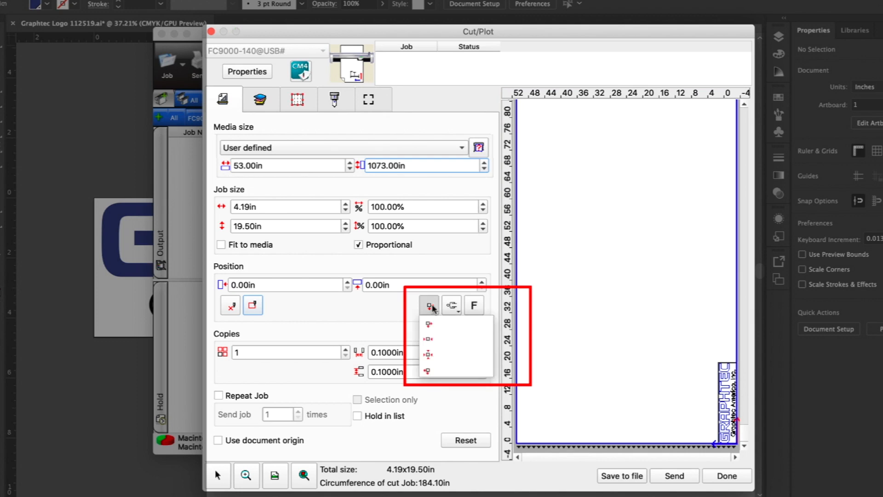
pyautogui.click(435, 340)
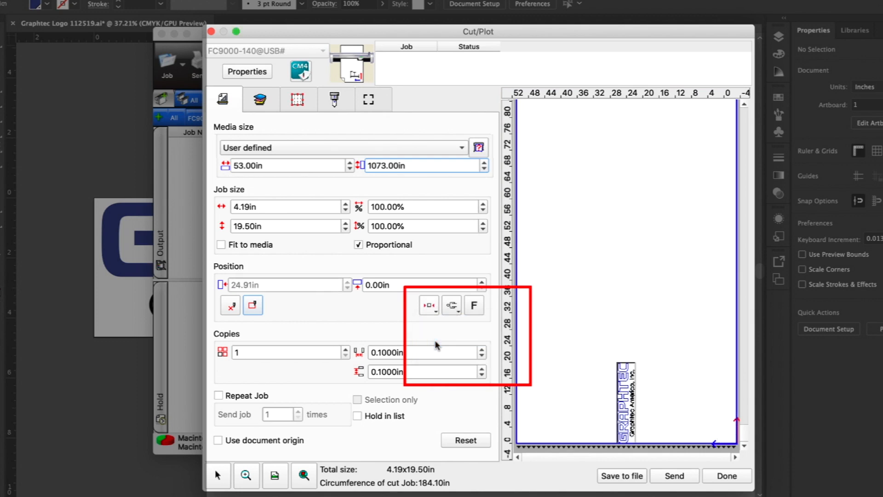
pyautogui.click(430, 305)
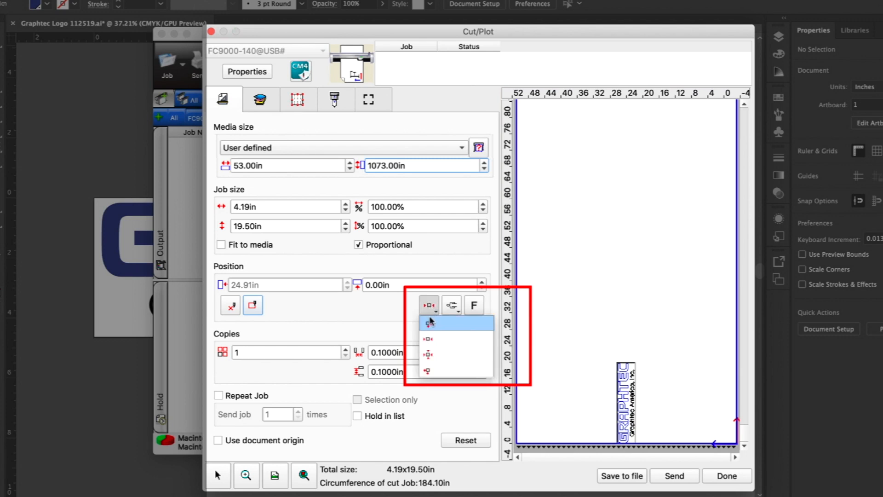
pyautogui.click(433, 355)
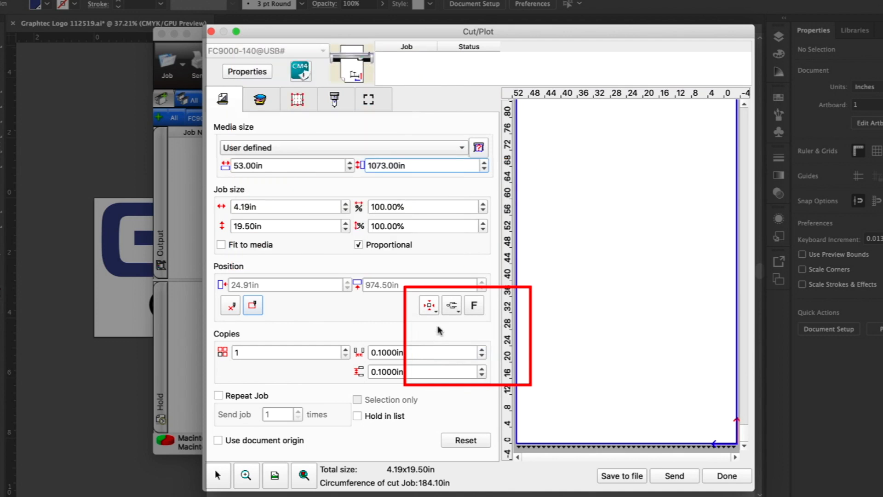
pyautogui.click(435, 310)
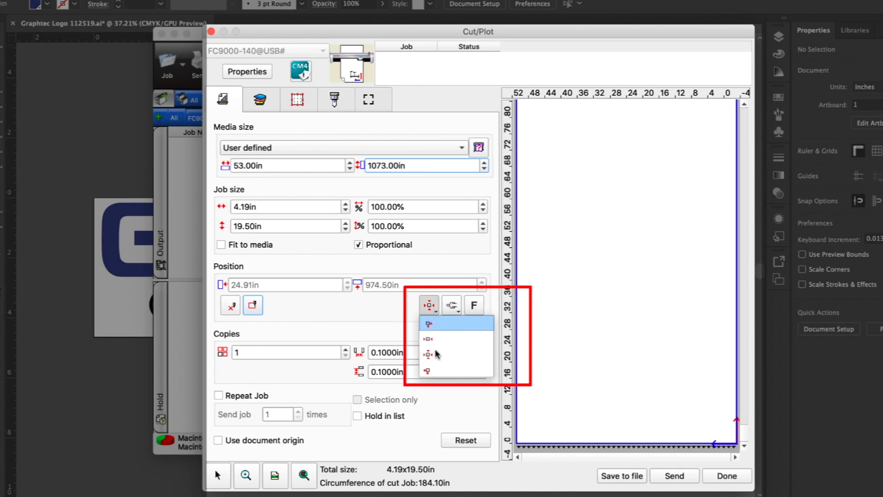
pyautogui.click(433, 372)
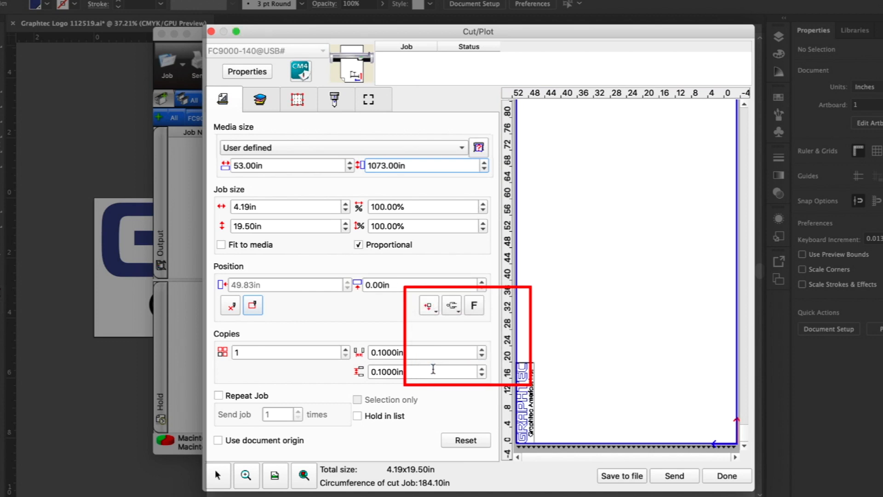
pyautogui.click(436, 314)
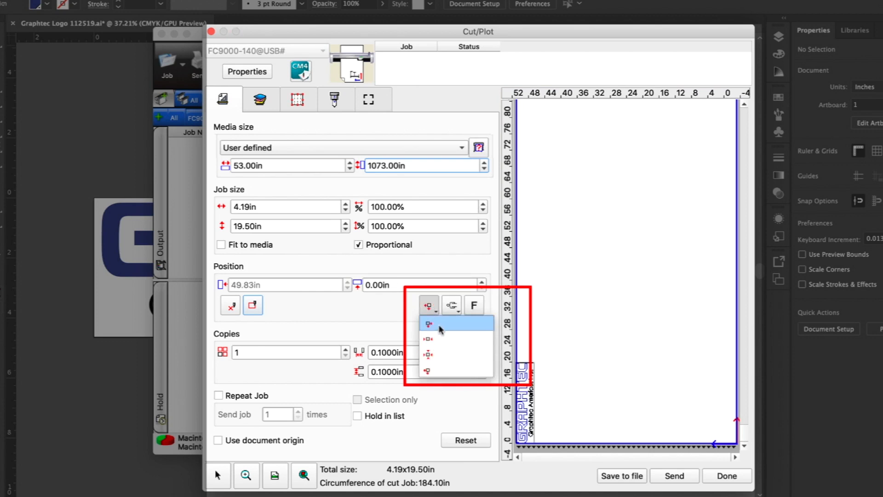
pyautogui.click(439, 328)
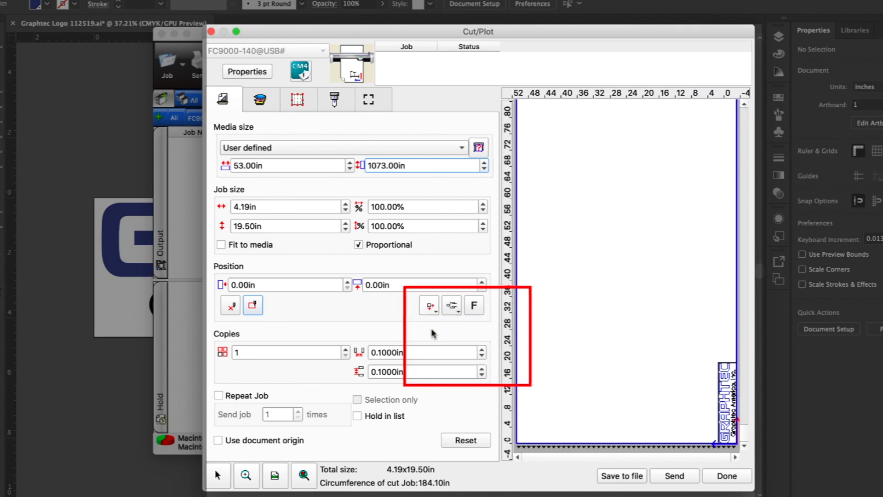
# Cycle the job through the rotation directions, leave the logo upright across the media width, and switch Mirror on and off
pyautogui.click(451, 309)
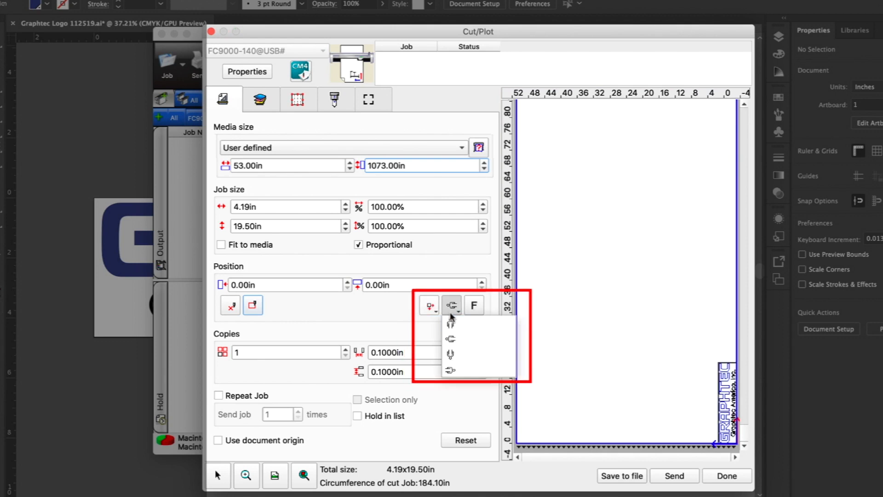
pyautogui.click(451, 340)
pyautogui.click(451, 308)
pyautogui.click(451, 324)
pyautogui.click(451, 307)
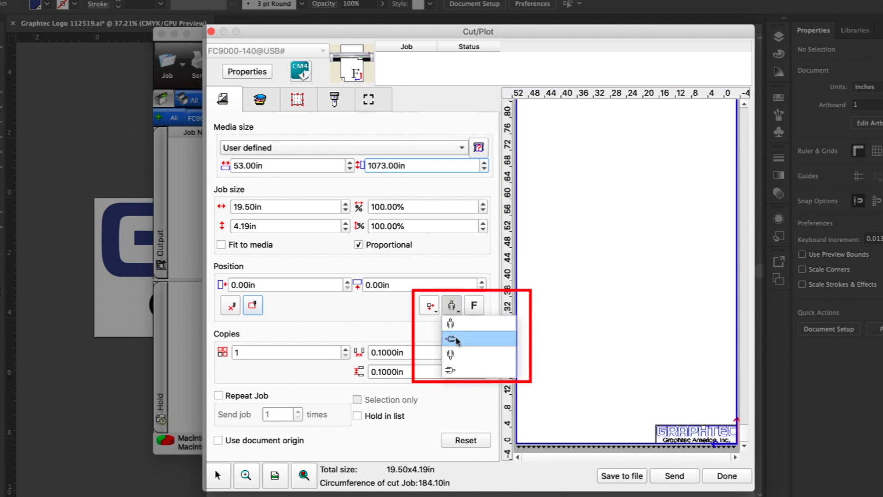
pyautogui.click(453, 354)
pyautogui.click(452, 306)
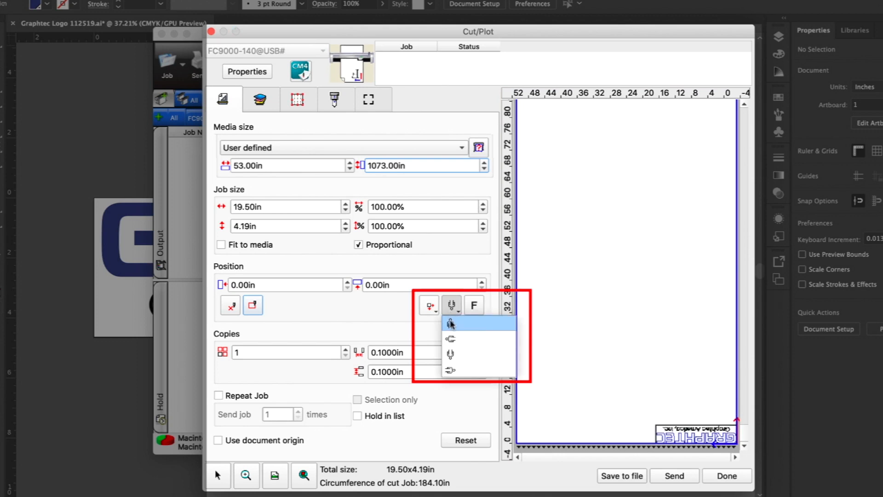
pyautogui.click(456, 369)
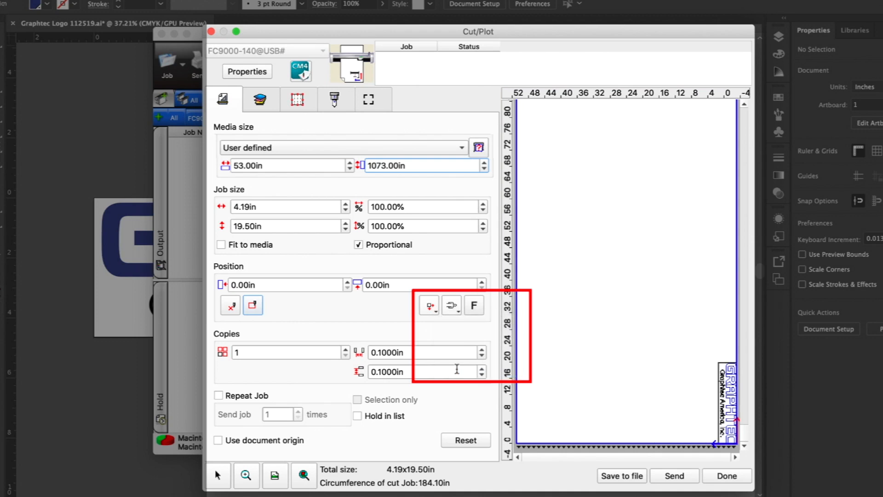
pyautogui.click(453, 313)
pyautogui.click(454, 325)
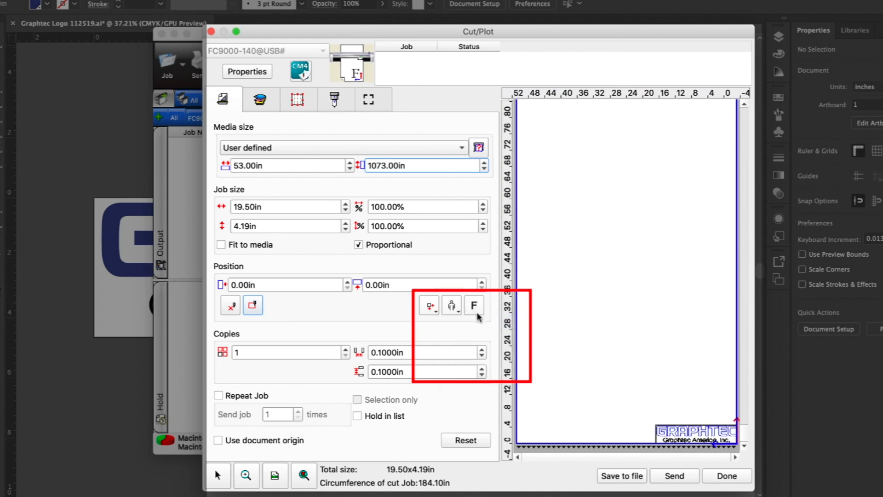
pyautogui.click(475, 309)
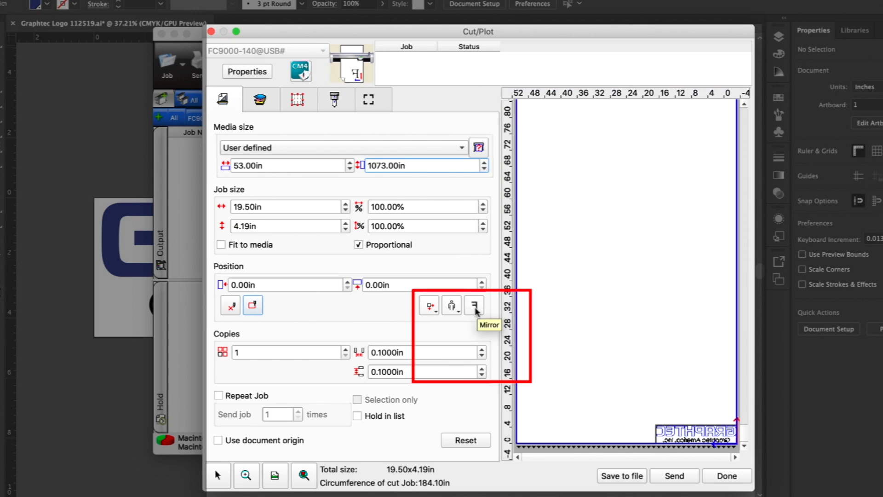
pyautogui.click(475, 305)
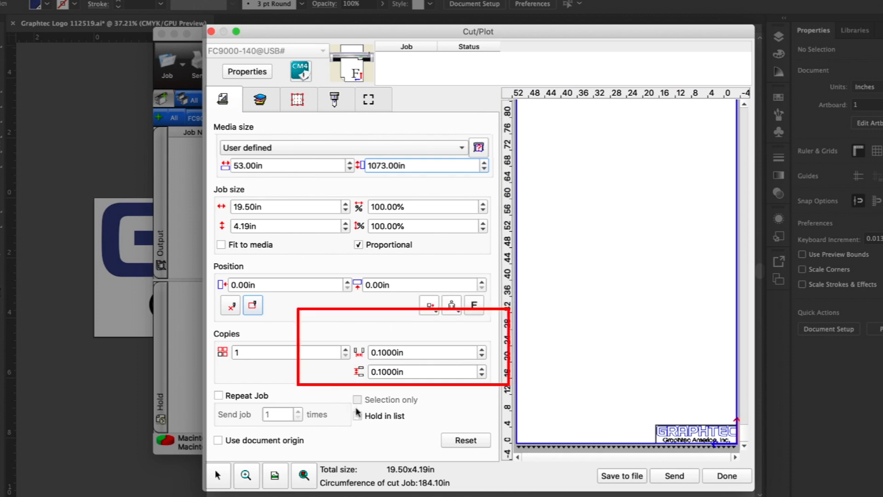
# Set 6 copies of the job with 0.1000 in horizontal and 3.1000 in vertical spacing, and reset the job settings
pyautogui.click(349, 351)
pyautogui.click(348, 350)
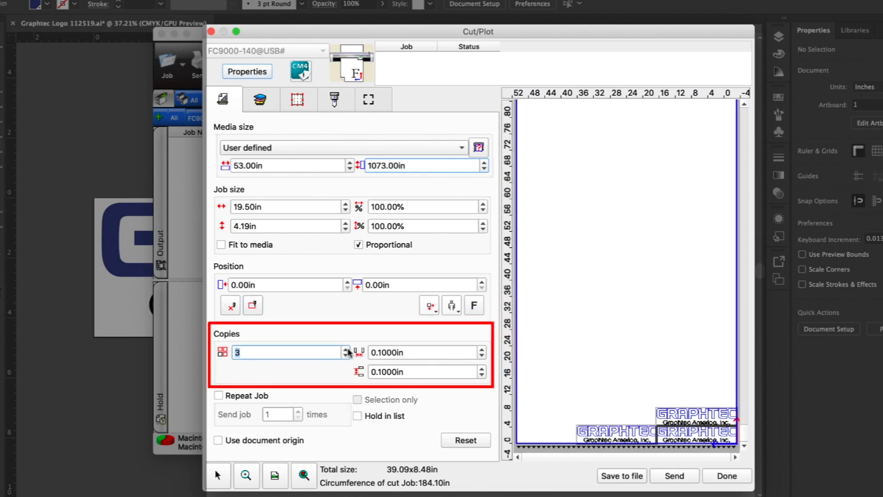
pyautogui.click(349, 350)
pyautogui.click(348, 350)
pyautogui.click(348, 350)
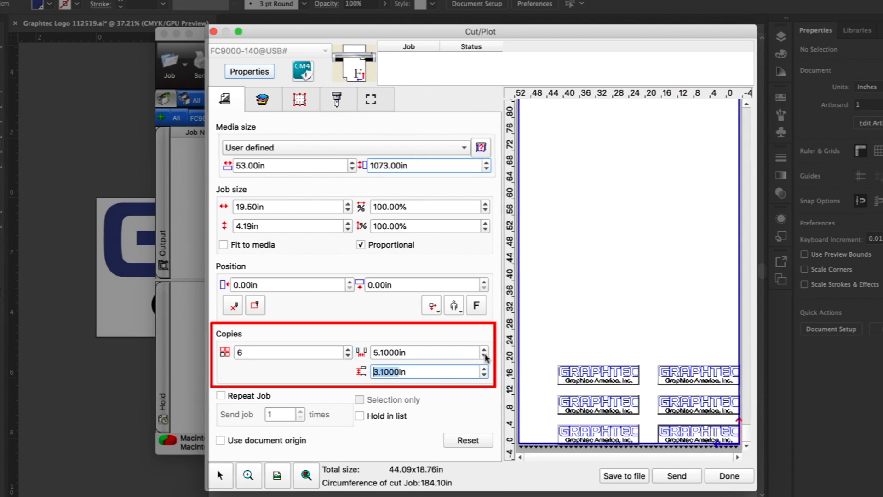
pyautogui.click(486, 356)
pyautogui.click(485, 356)
pyautogui.click(486, 356)
pyautogui.click(485, 357)
pyautogui.click(485, 356)
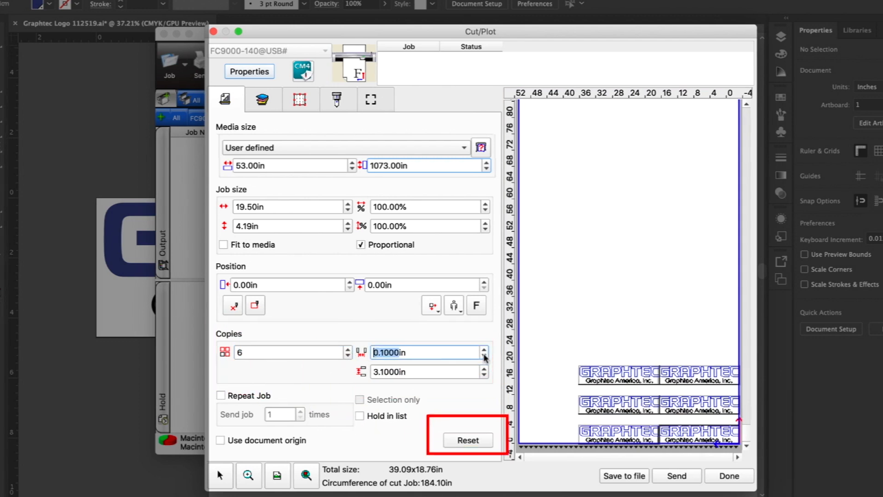
pyautogui.click(468, 440)
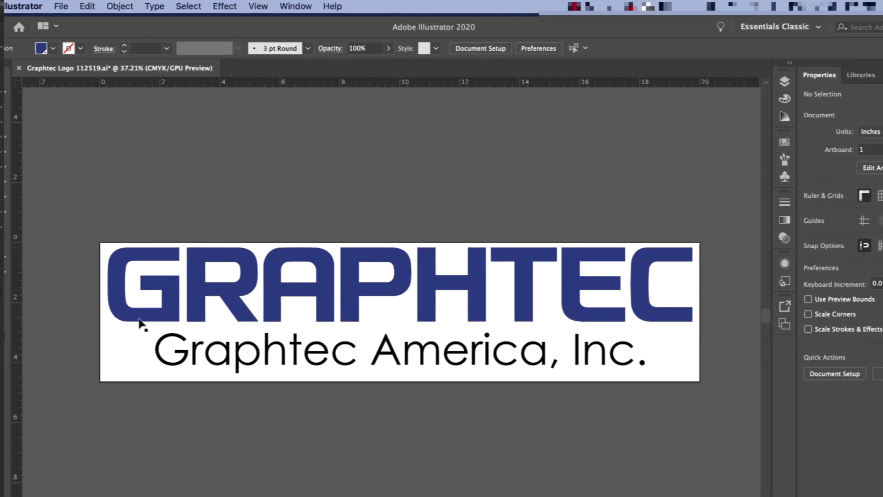
# Select only the logo's letter G, open Cutting Master 4's Cut/Plot settings for it, and turn off Selection only
pyautogui.click(140, 318)
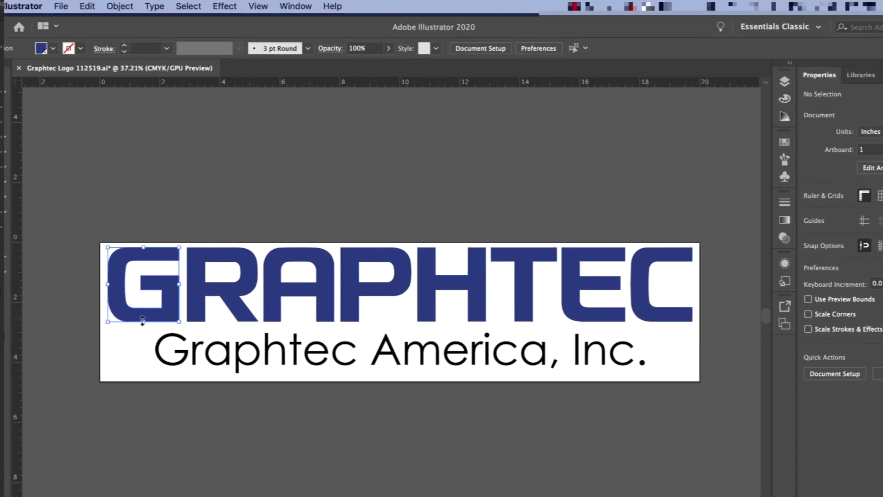
pyautogui.click(62, 7)
pyautogui.moveTo(124, 339)
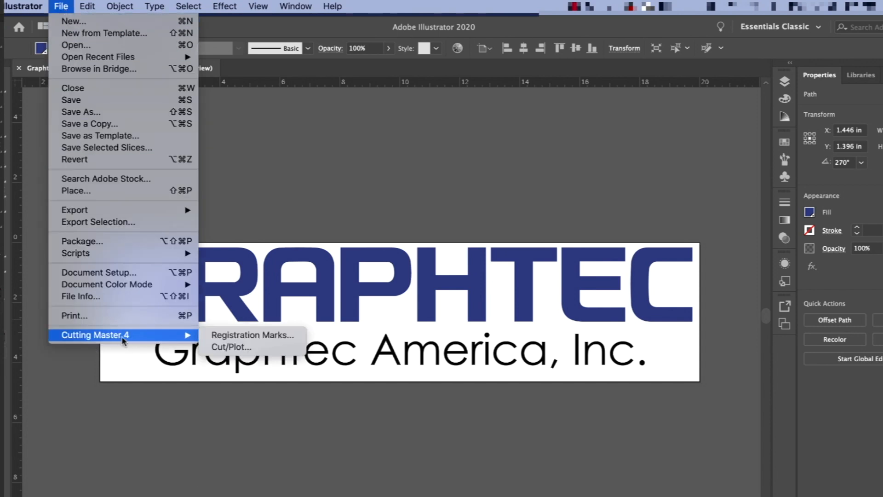
pyautogui.click(243, 348)
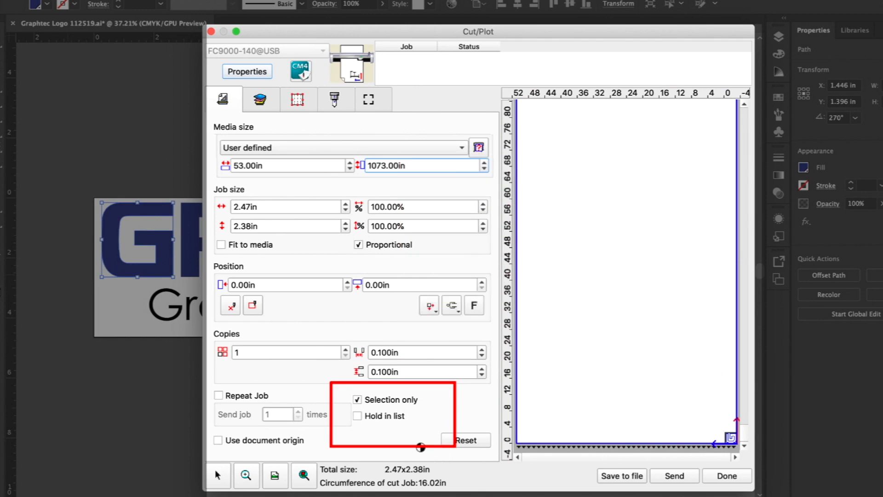
pyautogui.click(357, 400)
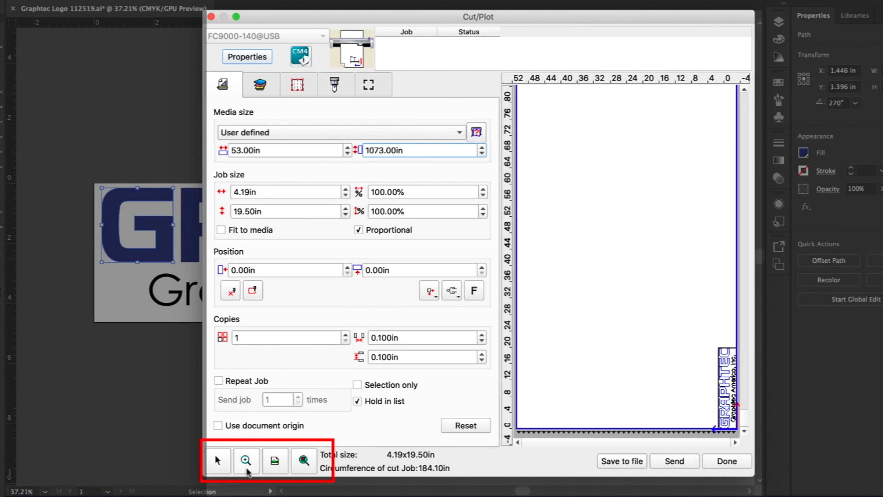
# View the job in the preview at job size, at full media size, and magnified on an area near the origin
pyautogui.click(304, 461)
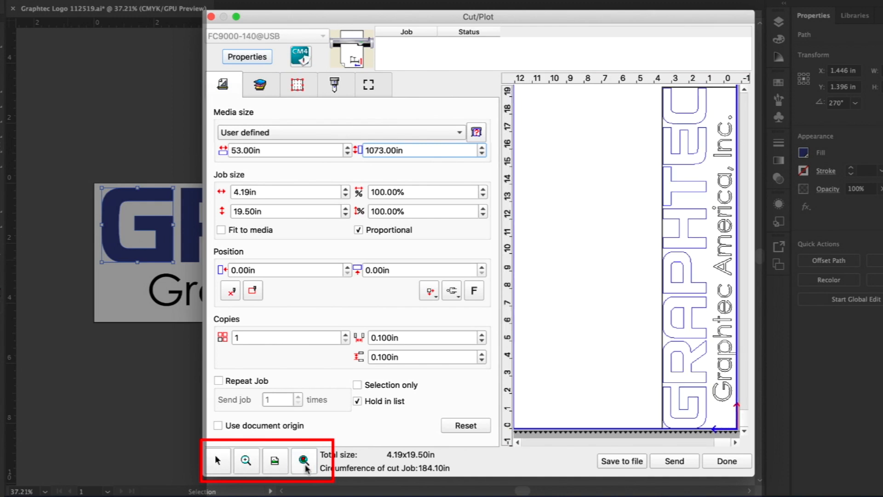
pyautogui.click(276, 465)
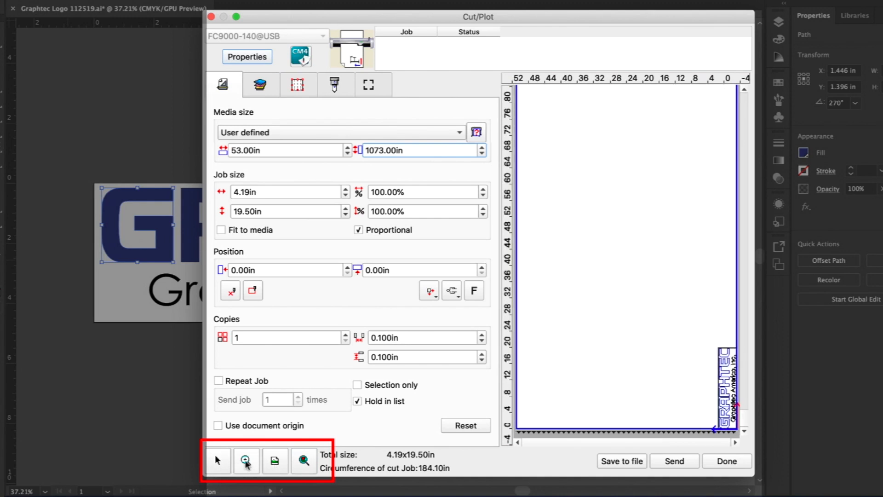
pyautogui.click(246, 462)
pyautogui.moveTo(717, 395); pyautogui.dragTo(735, 428)
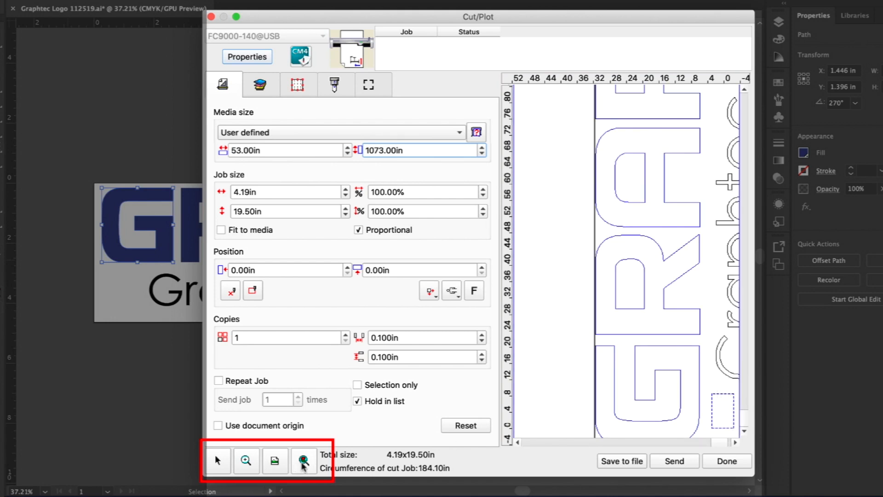
pyautogui.click(302, 462)
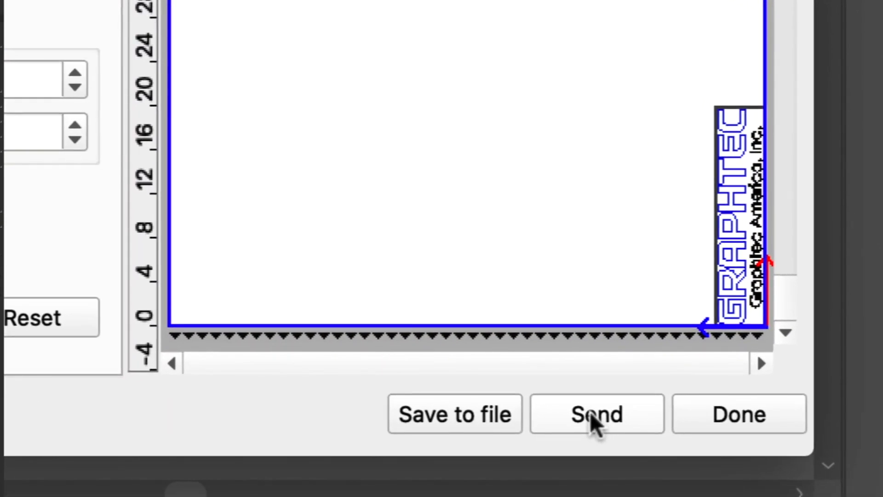
# Send the logo job, turn on Hold in list, and send the job again
pyautogui.click(587, 413)
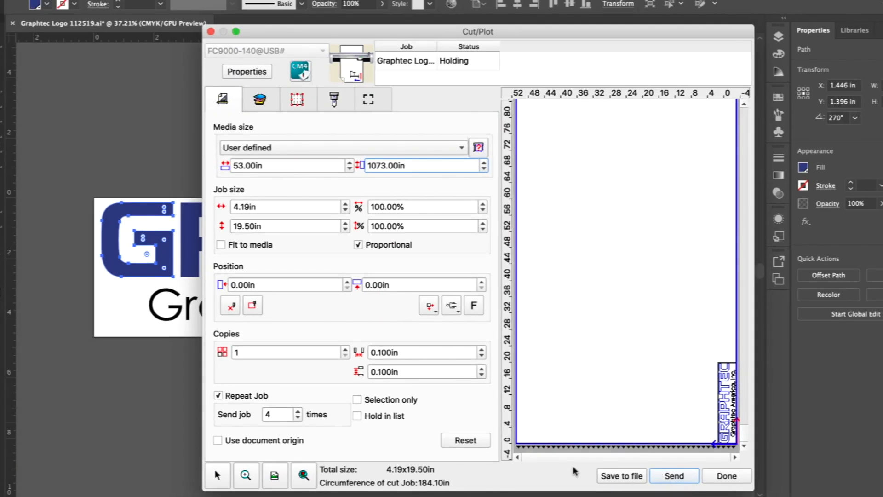
pyautogui.click(357, 416)
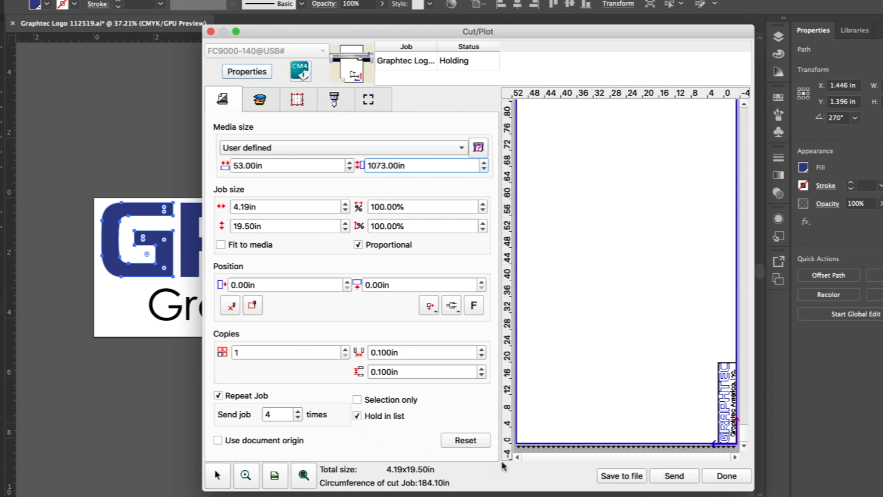
pyautogui.click(675, 476)
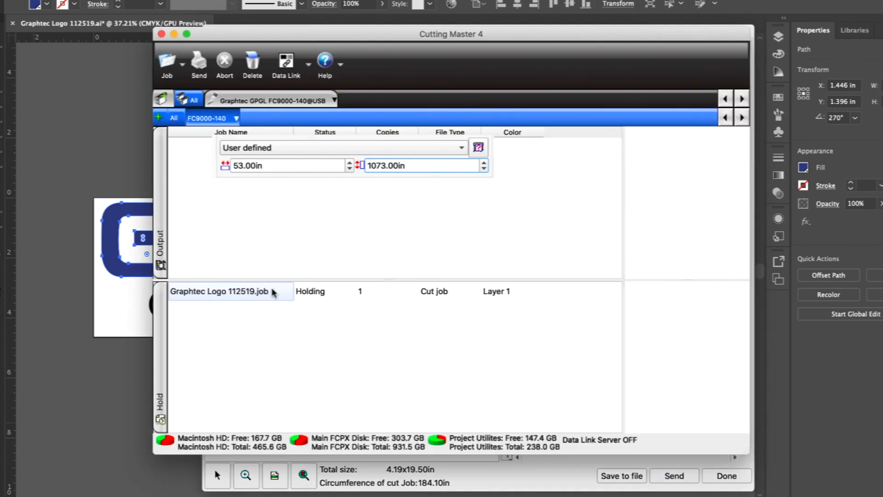
# Select the held Graphtec Logo 112519.job in the Cutting Master 4 window and send it to the cutter
pyautogui.click(305, 294)
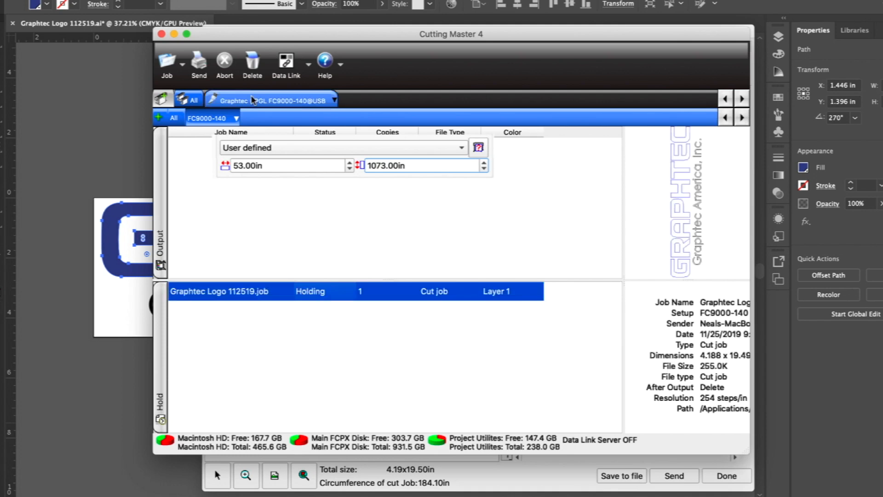
pyautogui.click(197, 64)
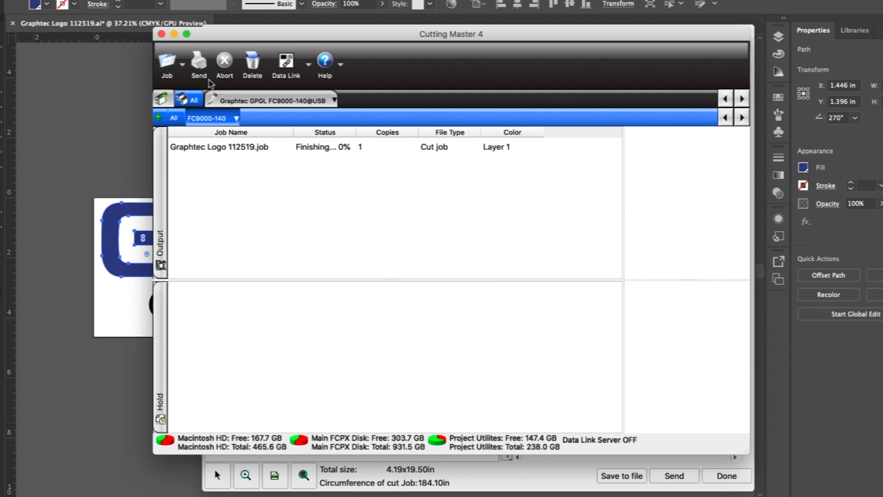